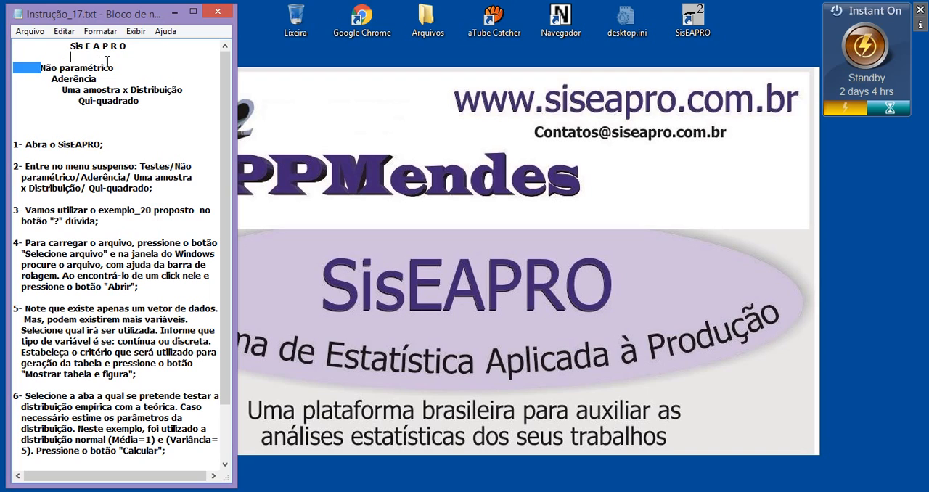
# Step: Go through the test outline and first instruction in Instrução_17.txt, and launch SisEAPRO
pyautogui.moveTo(51, 79); pyautogui.dragTo(154, 88)
pyautogui.moveTo(81, 102); pyautogui.dragTo(141, 101)
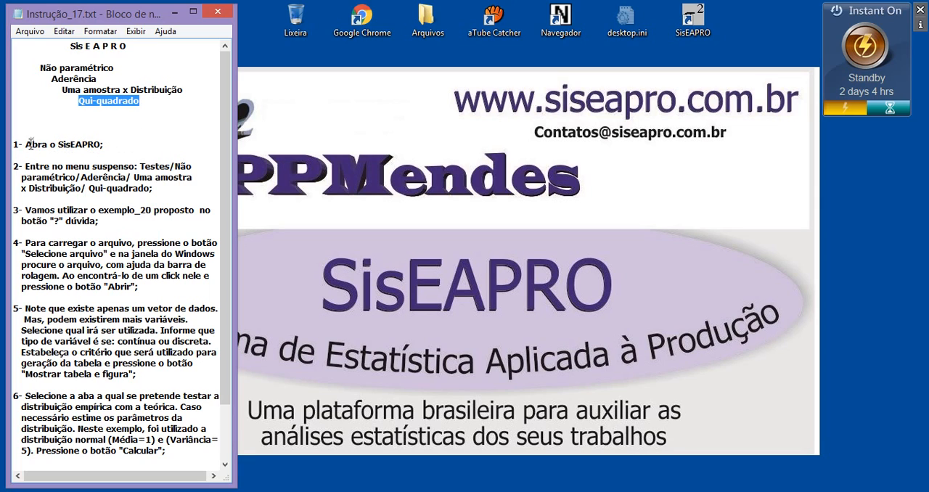
pyautogui.moveTo(26, 144); pyautogui.dragTo(101, 145)
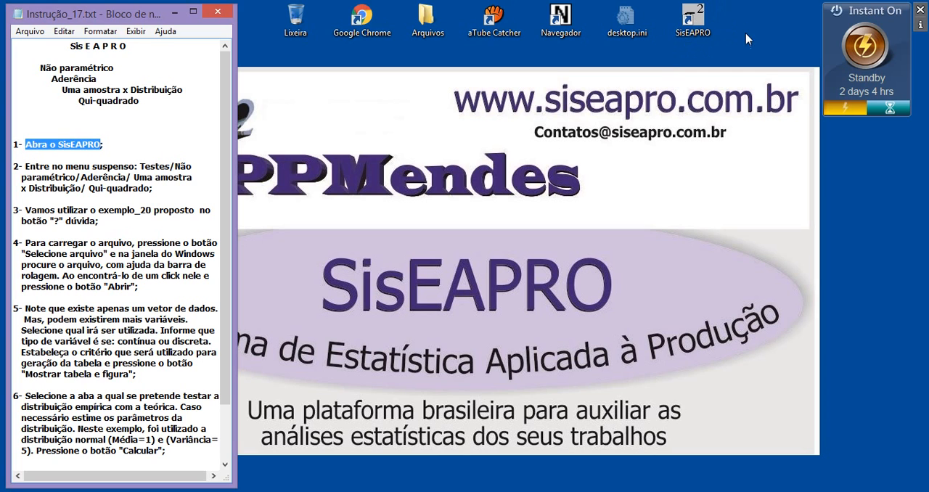
pyautogui.doubleClick(692, 22)
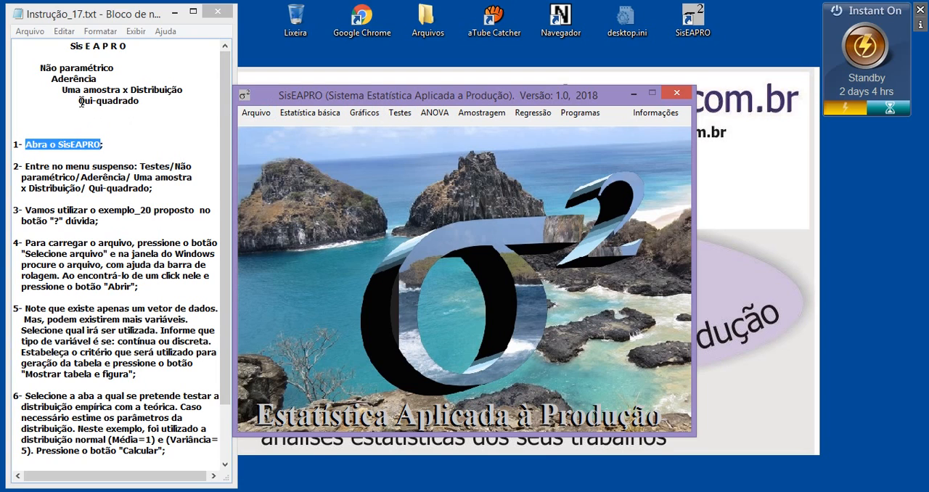
# Step: Open the non-parametric Aderência test Qui-quadrado for one sample versus a probability distribution, and move its window clear of the instructions
pyautogui.moveTo(78, 100); pyautogui.dragTo(131, 100)
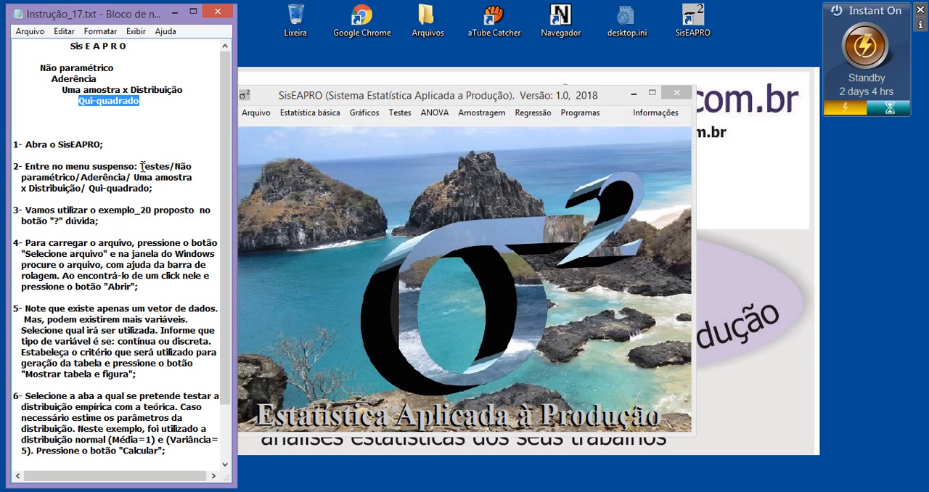
pyautogui.moveTo(140, 167); pyautogui.dragTo(171, 166)
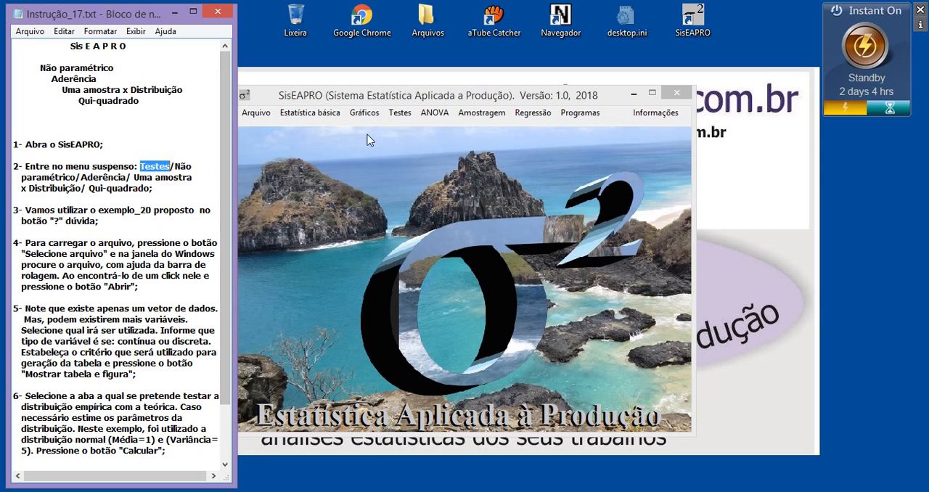
pyautogui.click(400, 114)
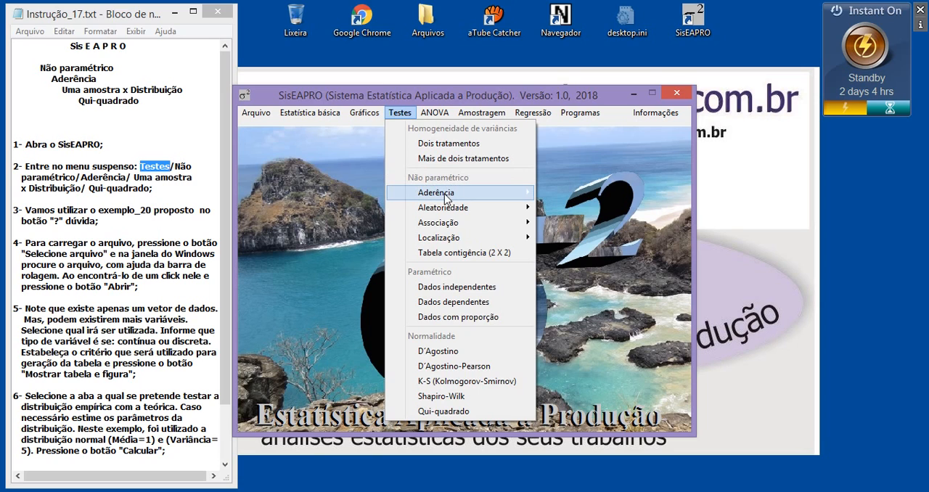
pyautogui.moveTo(447, 193)
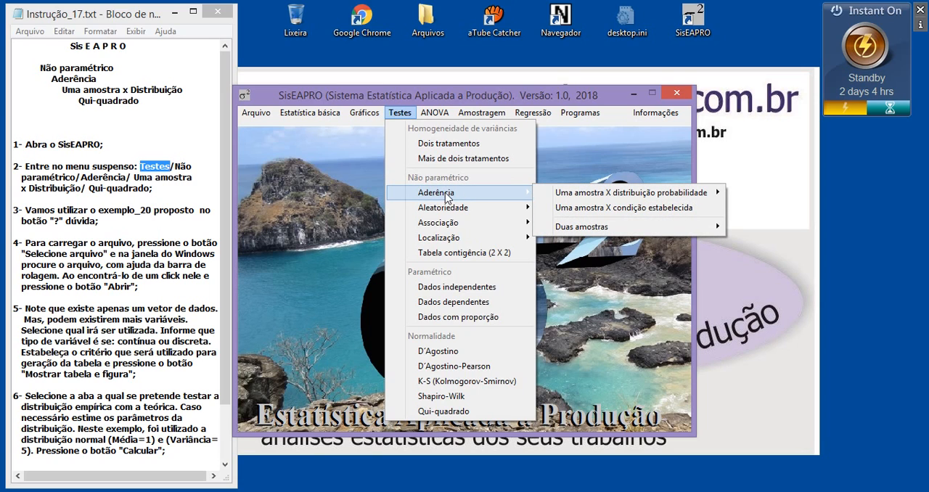
pyautogui.moveTo(586, 197)
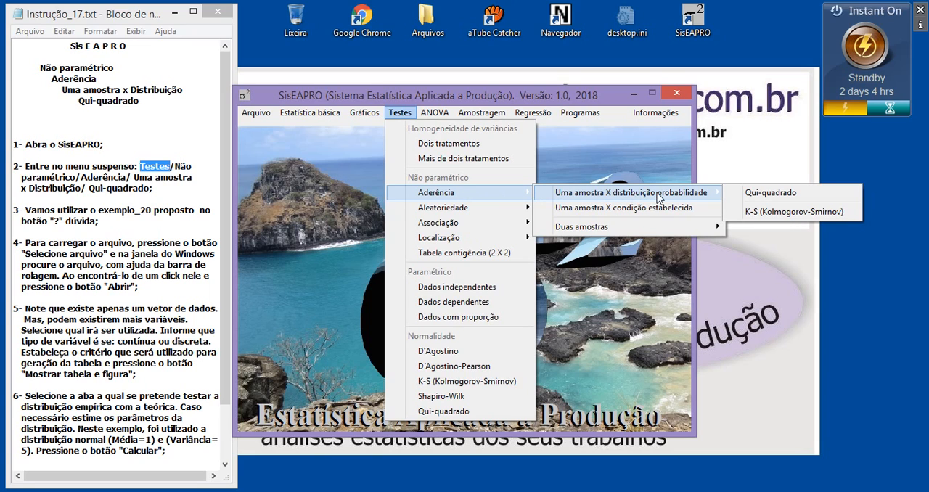
pyautogui.click(768, 194)
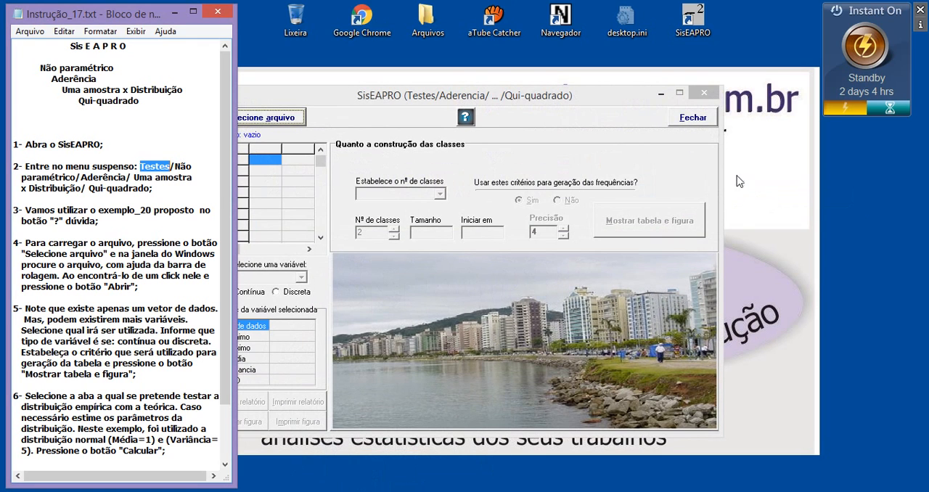
pyautogui.click(343, 98)
pyautogui.moveTo(325, 103); pyautogui.dragTo(357, 99)
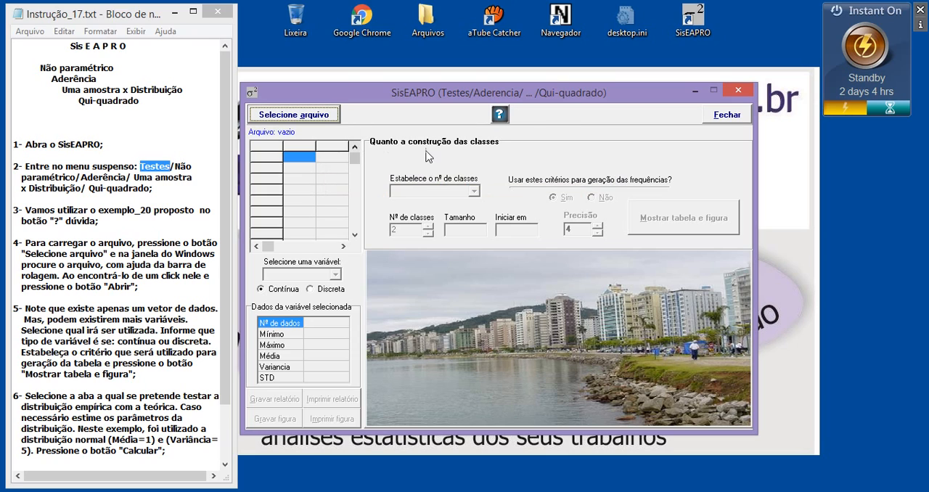
# Step: Consult the test's help text for EXEMPLO 1 and its Exemplo_20.spro file, close it and check instruction 3
pyautogui.click(499, 116)
pyautogui.moveTo(413, 83); pyautogui.dragTo(460, 89)
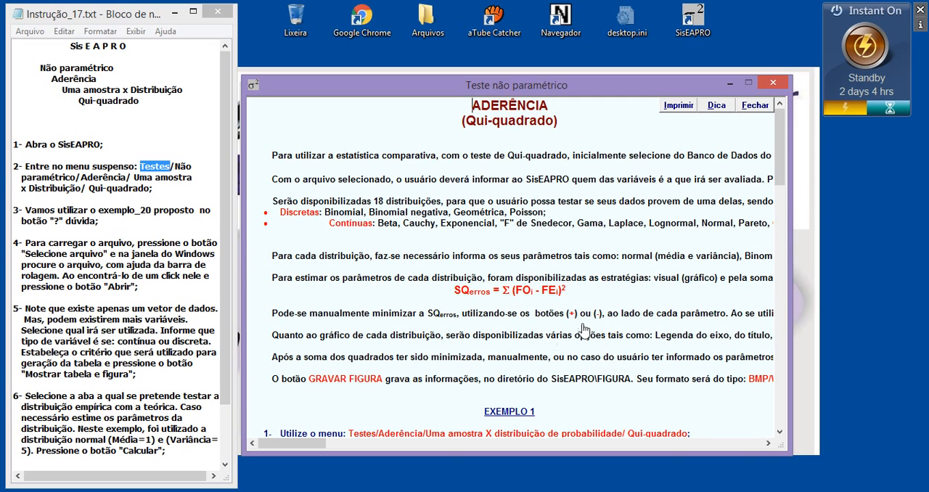
pyautogui.moveTo(780, 166)
pyautogui.mouseDown()
pyautogui.moveTo(782, 186)
pyautogui.moveTo(781, 176)
pyautogui.mouseUp()
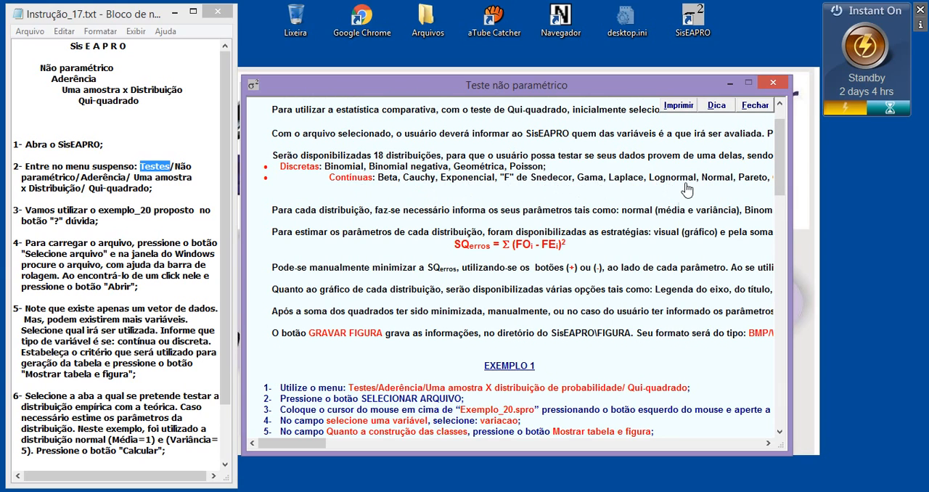
pyautogui.moveTo(780, 187); pyautogui.dragTo(781, 222)
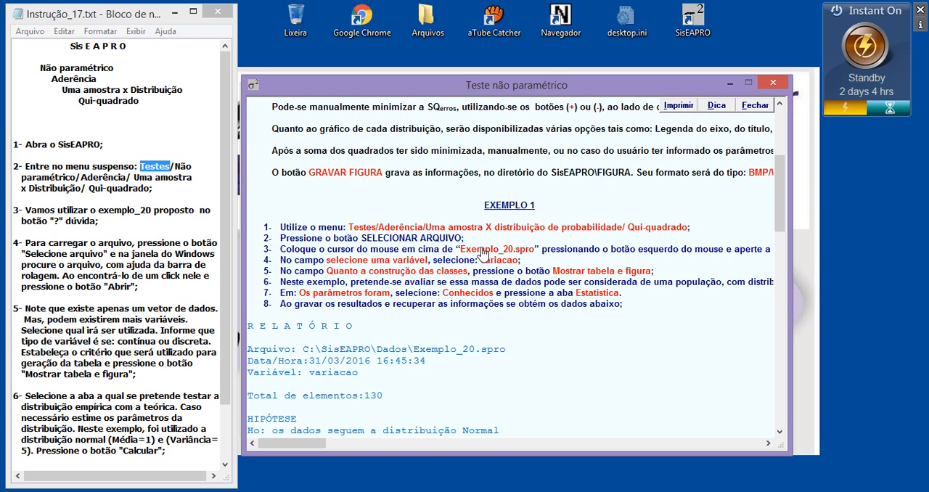
pyautogui.moveTo(461, 250); pyautogui.dragTo(534, 256)
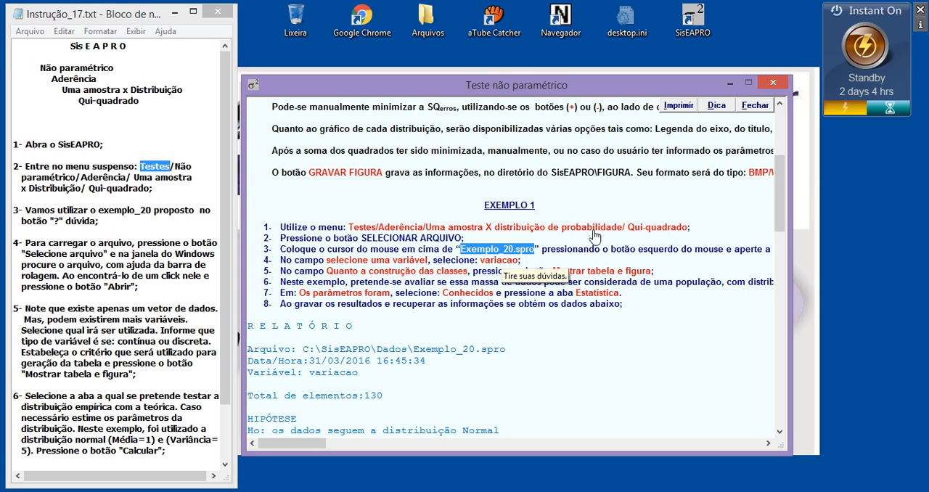
pyautogui.click(773, 84)
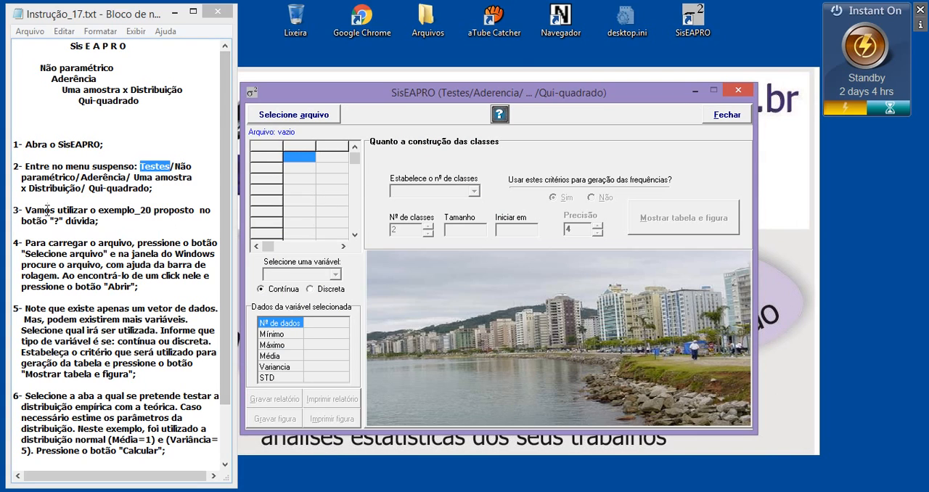
pyautogui.moveTo(44, 211); pyautogui.dragTo(170, 208)
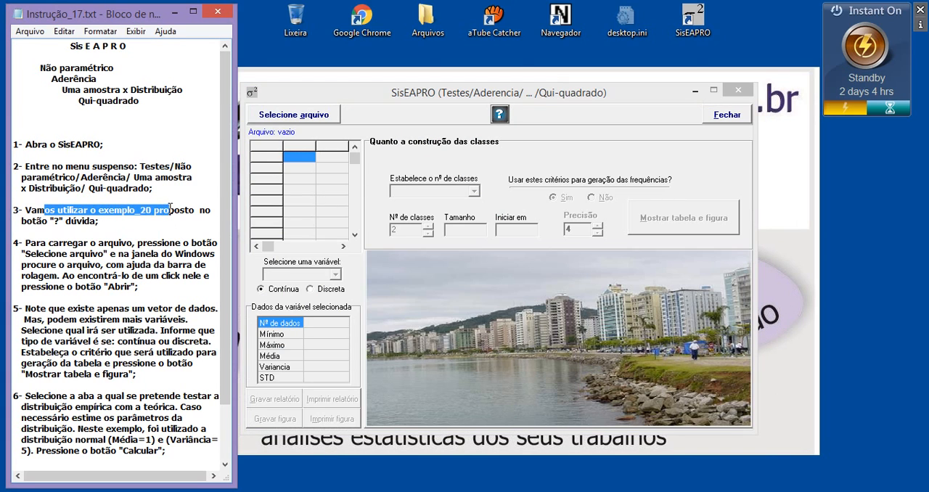
pyautogui.click(98, 212)
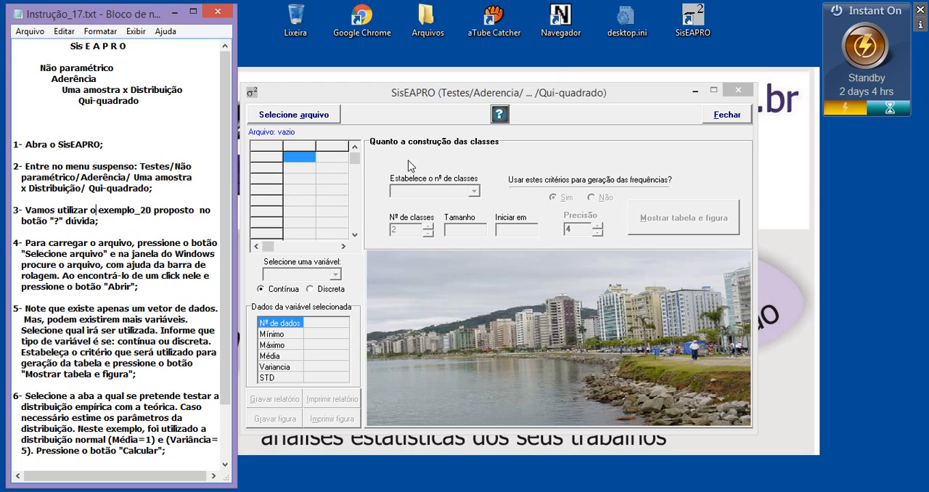
# Step: Load the data file Exemplo_20.spro from the Dados folder into the test
pyautogui.click(296, 118)
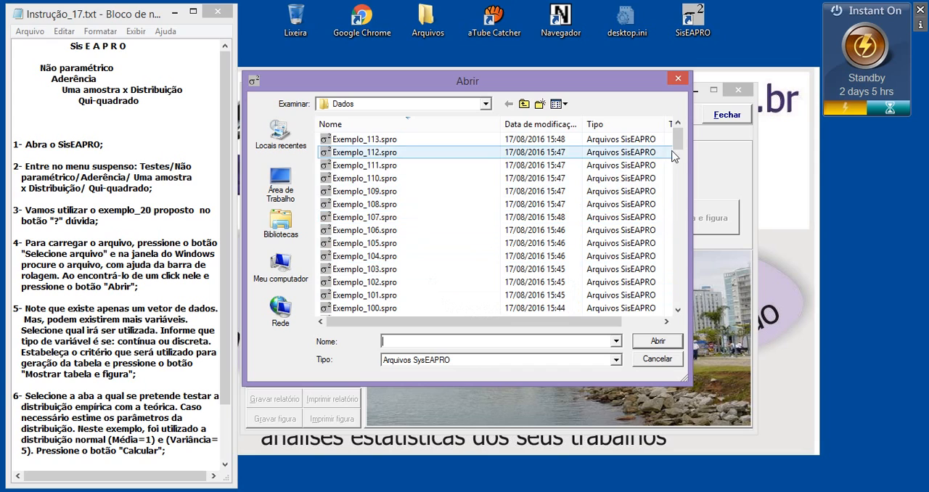
pyautogui.moveTo(677, 139); pyautogui.dragTo(680, 275)
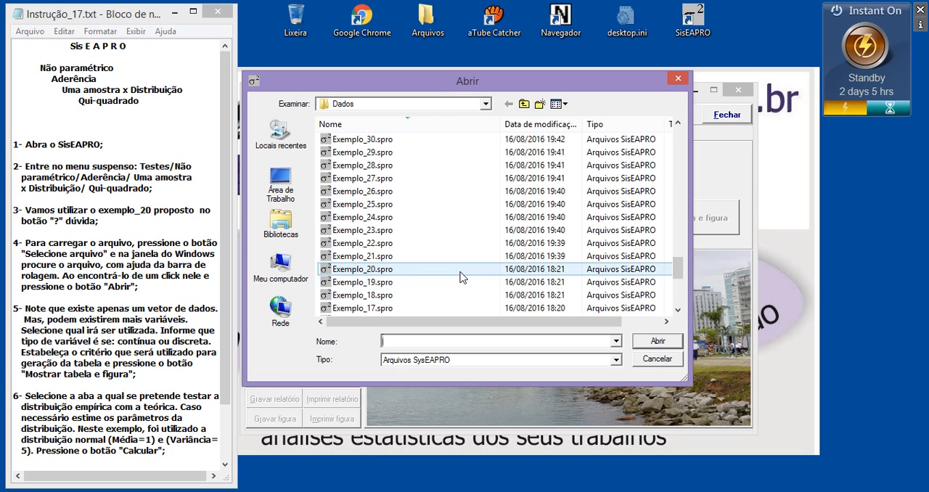
pyautogui.click(347, 273)
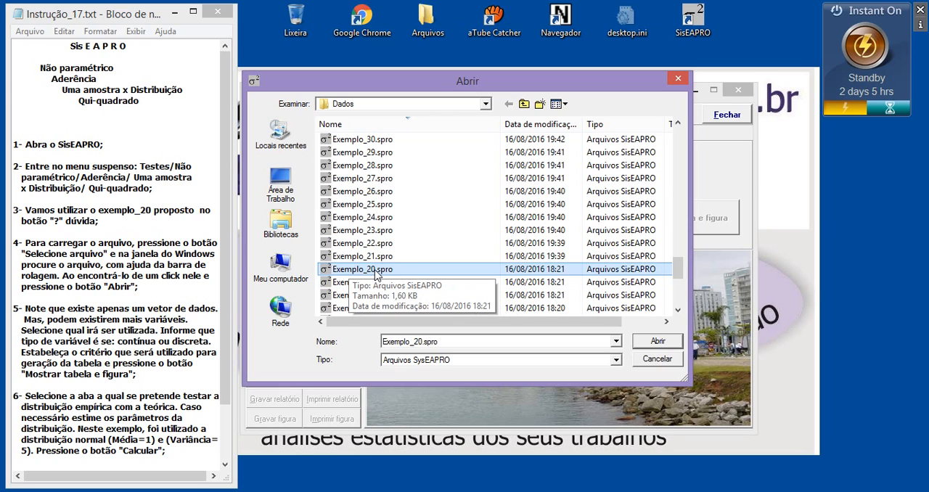
pyautogui.click(658, 341)
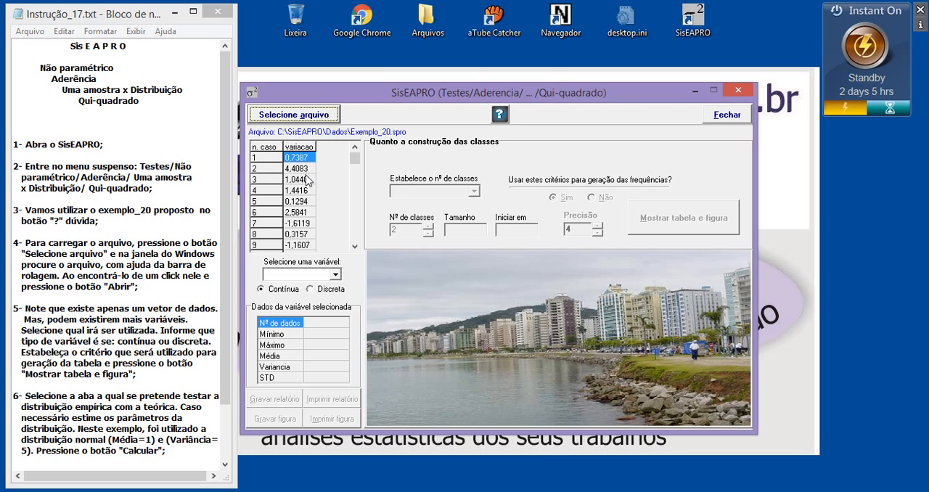
# Step: Look through the loaded data column and choose variacao as the variable to test
pyautogui.moveTo(354, 157); pyautogui.dragTo(354, 239)
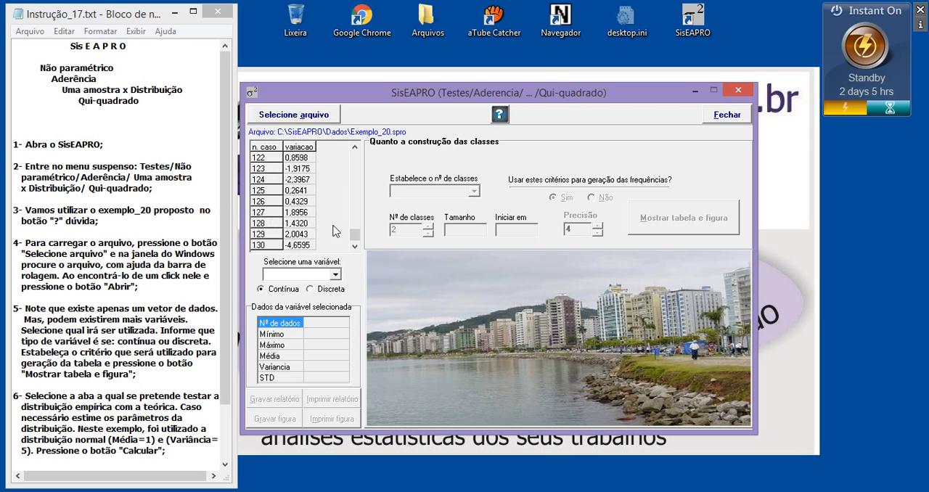
pyautogui.moveTo(356, 237); pyautogui.dragTo(355, 158)
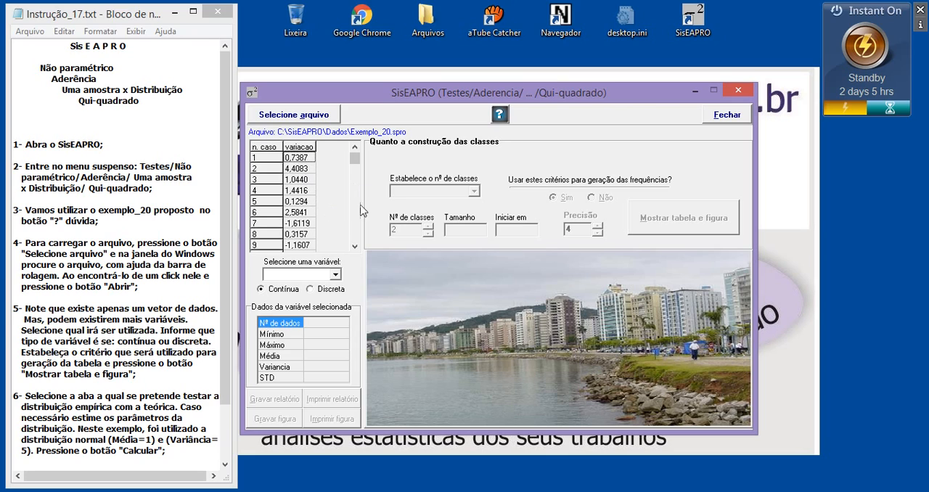
pyautogui.click(287, 279)
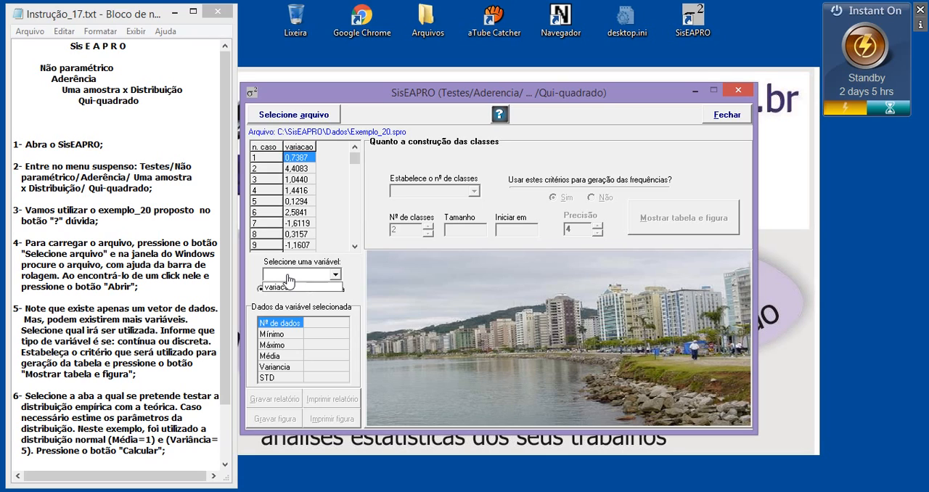
pyautogui.click(288, 288)
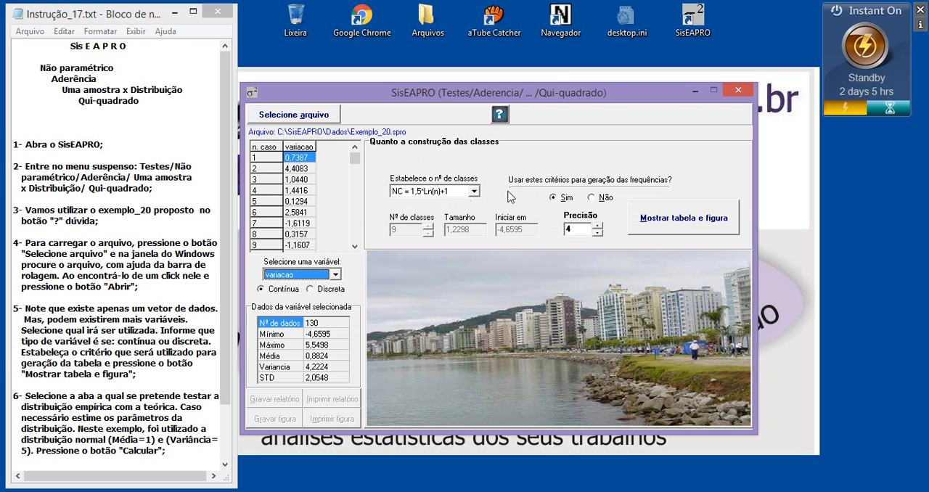
# Step: Generate the frequency table and figure with the class criterion NC = 1,5*Ln(n)+1
pyautogui.click(450, 195)
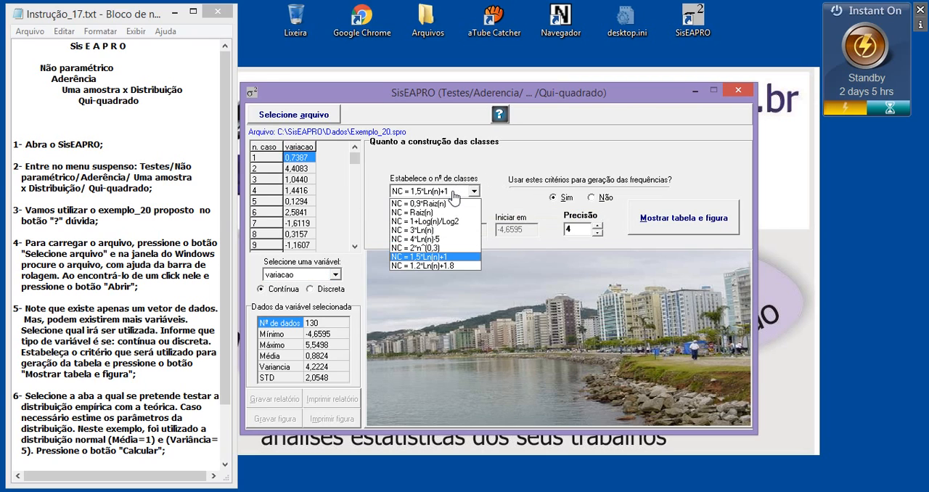
pyautogui.click(509, 164)
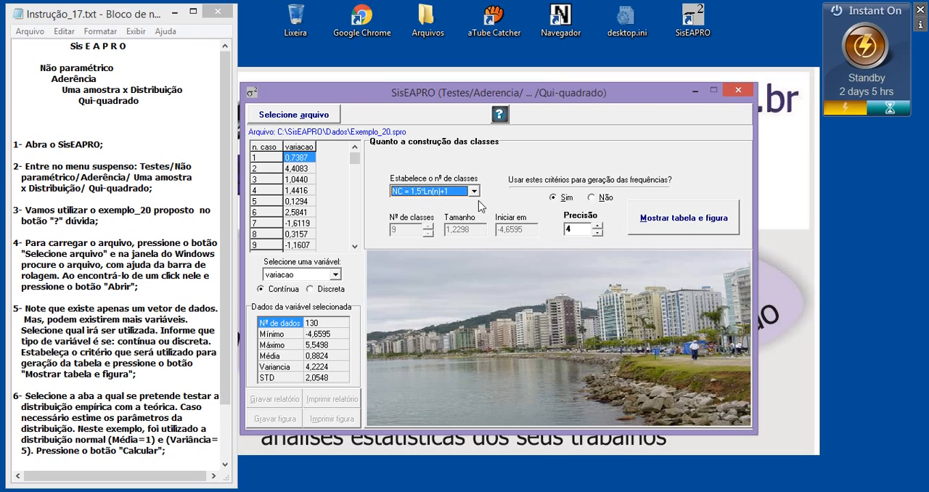
pyautogui.click(571, 231)
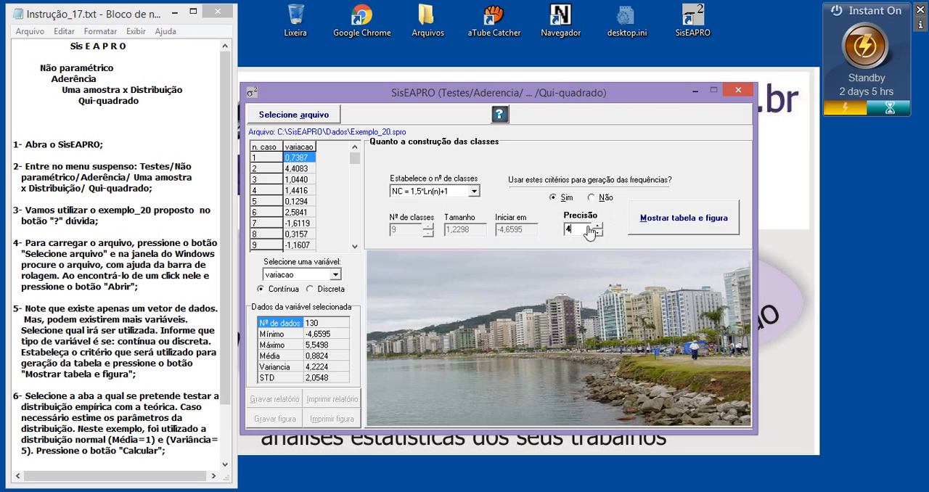
pyautogui.click(597, 227)
pyautogui.click(691, 227)
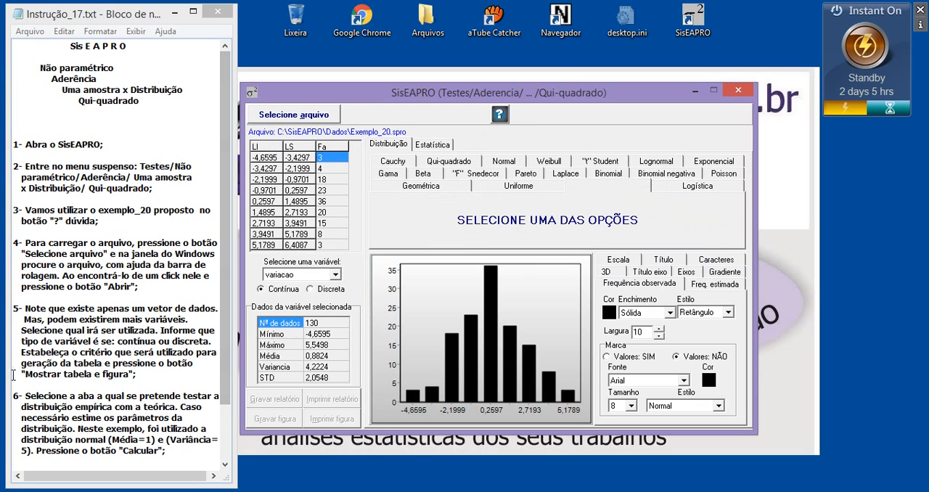
# Step: Review instructions 5 and 6 in the notes, and choose the Normal distribution to compare with the data
pyautogui.moveTo(222, 327); pyautogui.dragTo(223, 380)
pyautogui.moveTo(26, 310); pyautogui.dragTo(129, 308)
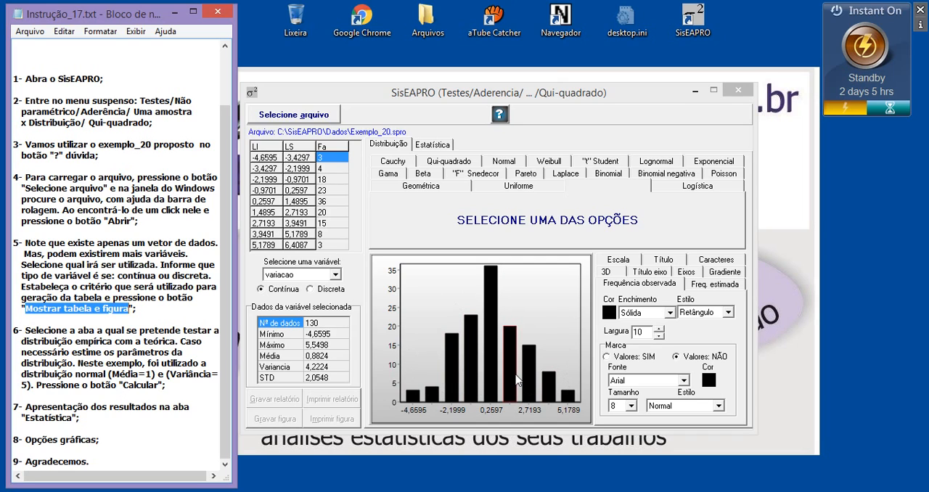
pyautogui.moveTo(107, 373); pyautogui.dragTo(145, 374)
pyautogui.moveTo(32, 386); pyautogui.dragTo(22, 385)
pyautogui.click(117, 365)
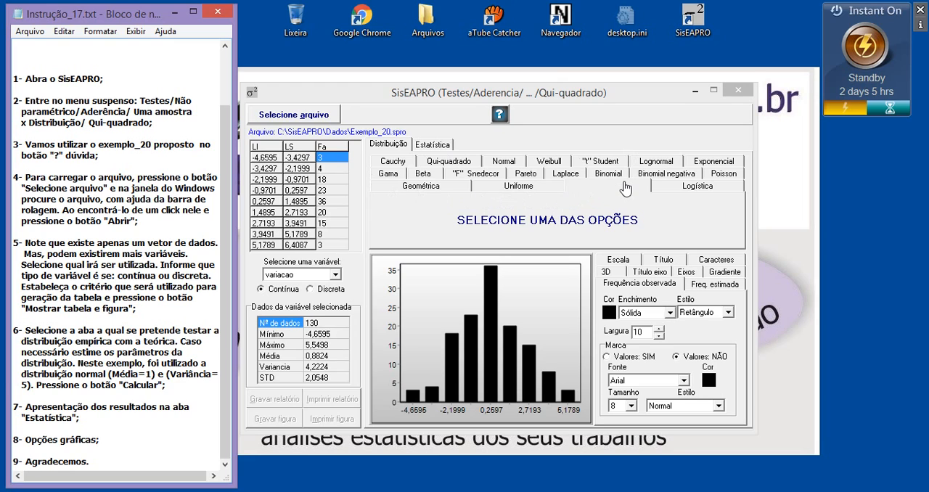
pyautogui.click(500, 165)
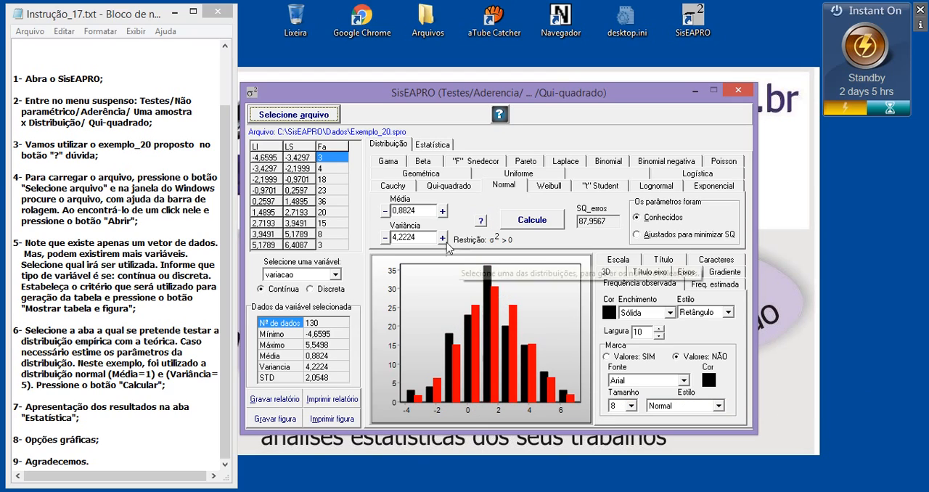
# Step: Examine the Média and Variância parameters of the Normal distribution against instruction 6
pyautogui.moveTo(428, 211); pyautogui.dragTo(397, 211)
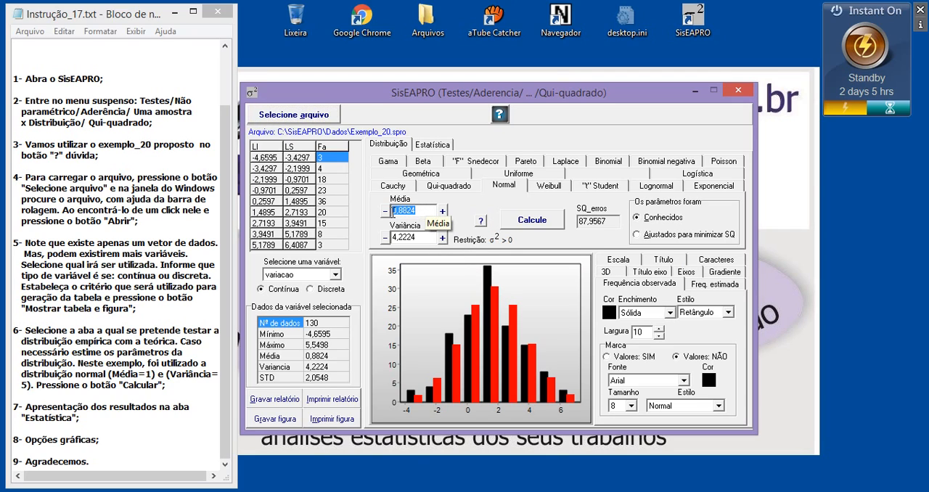
pyautogui.moveTo(428, 237); pyautogui.dragTo(401, 239)
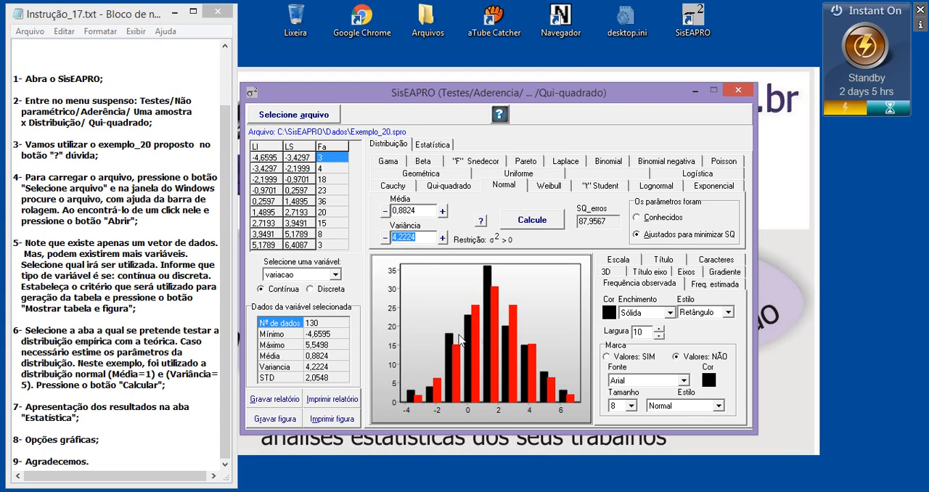
pyautogui.click(108, 375)
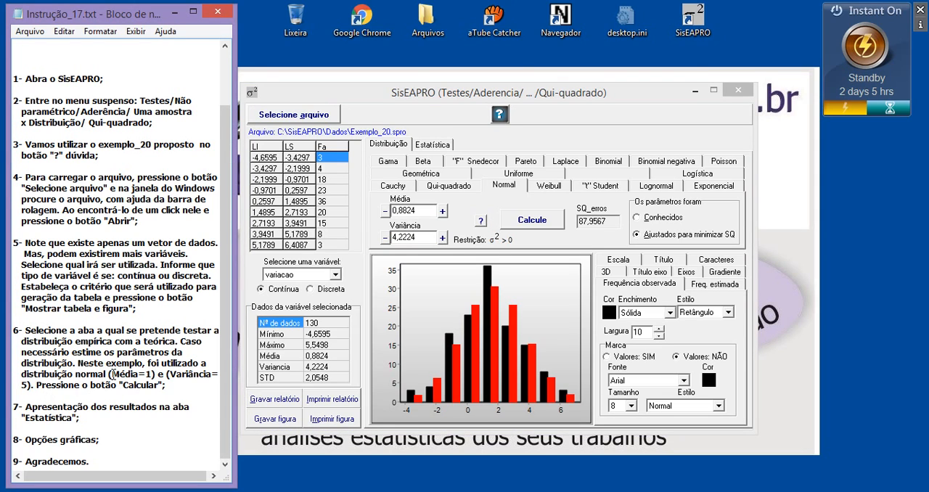
# Step: Set the Normal distribution's Média to 1 and Variância to 5, and mark the parameters as Conhecidos
pyautogui.click(426, 210)
pyautogui.moveTo(412, 210); pyautogui.dragTo(384, 211)
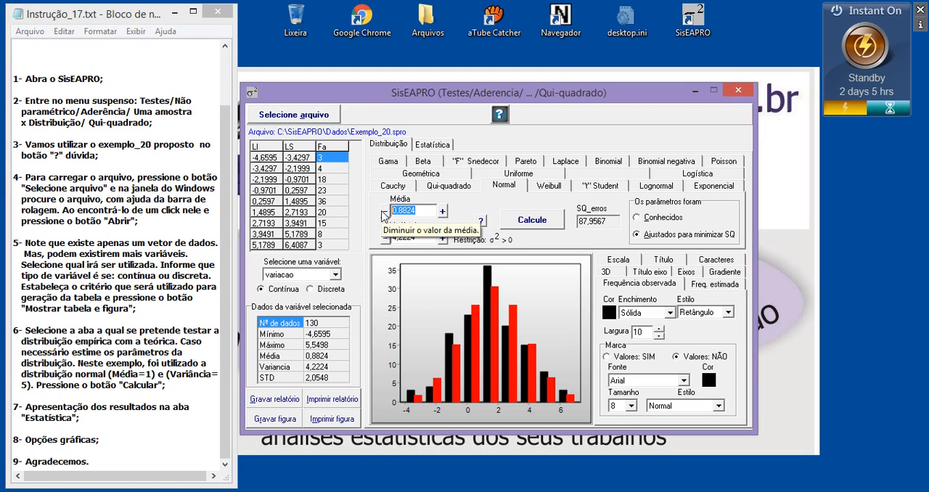
pyautogui.write('1')
pyautogui.moveTo(427, 238); pyautogui.dragTo(381, 242)
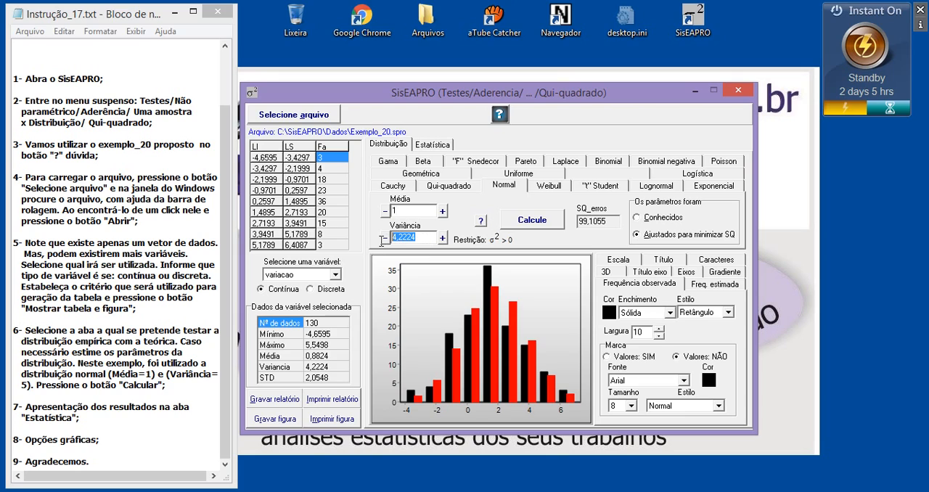
pyautogui.write('5')
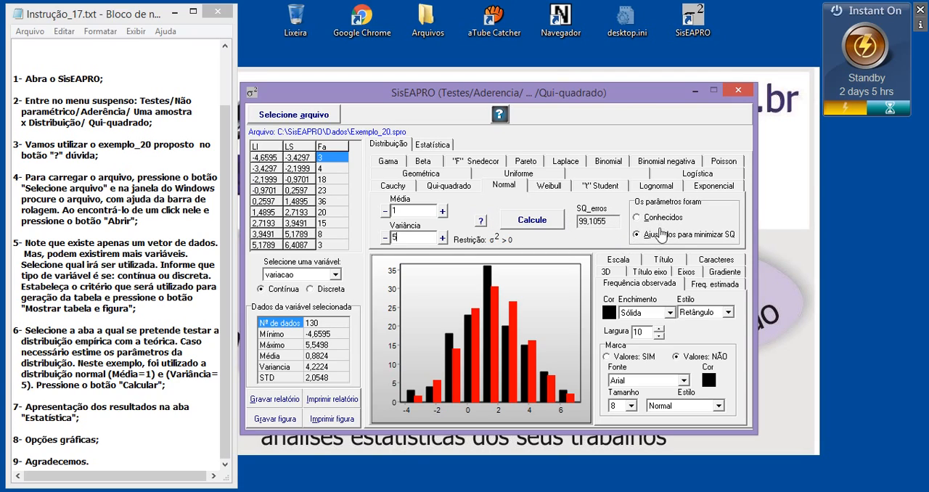
pyautogui.click(636, 218)
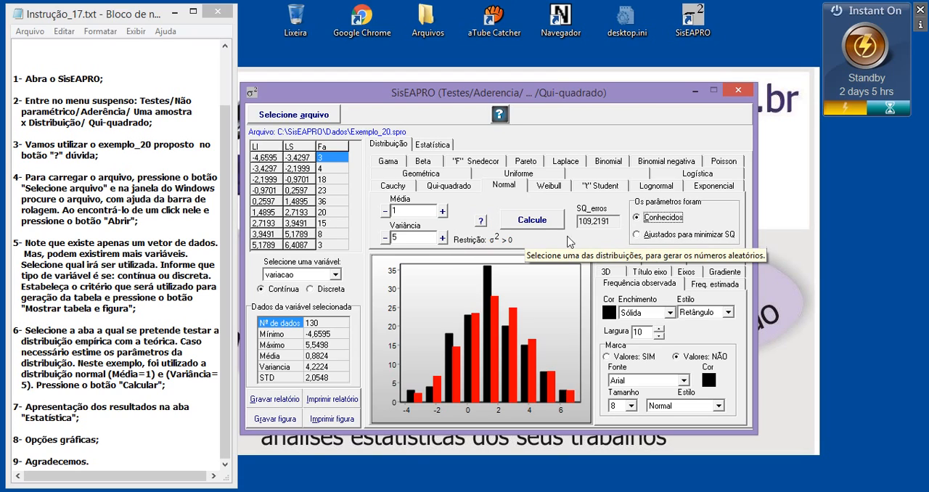
# Step: Try adjusting the Variância incrementally, up to 5,3 and down to 4,9
pyautogui.click(416, 238)
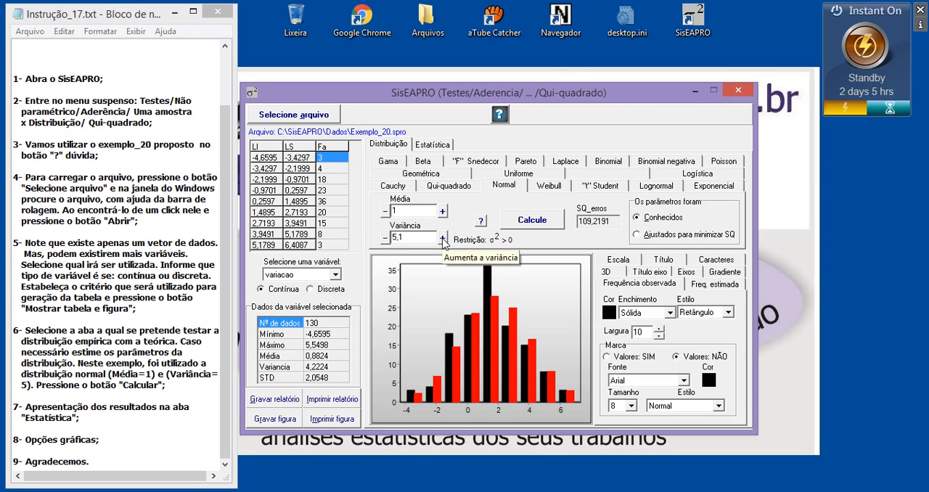
pyautogui.click(441, 239)
pyautogui.click(442, 238)
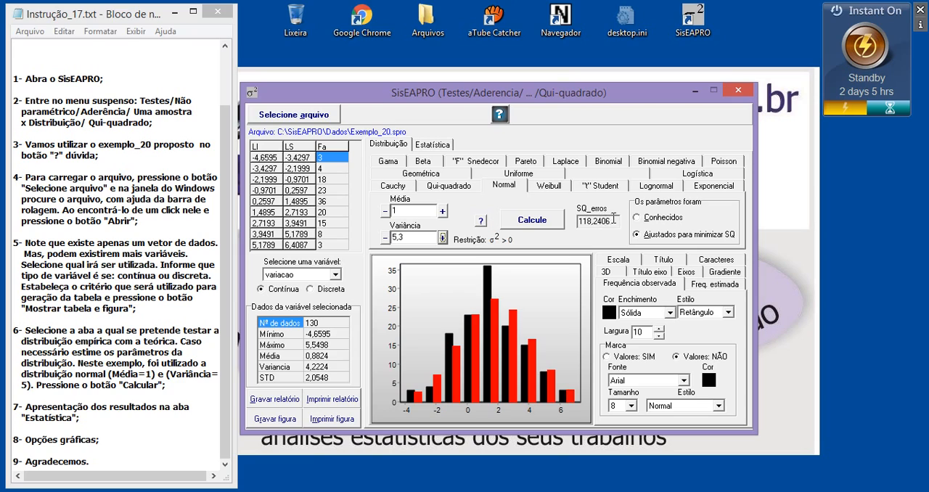
pyautogui.click(385, 238)
pyautogui.click(385, 238)
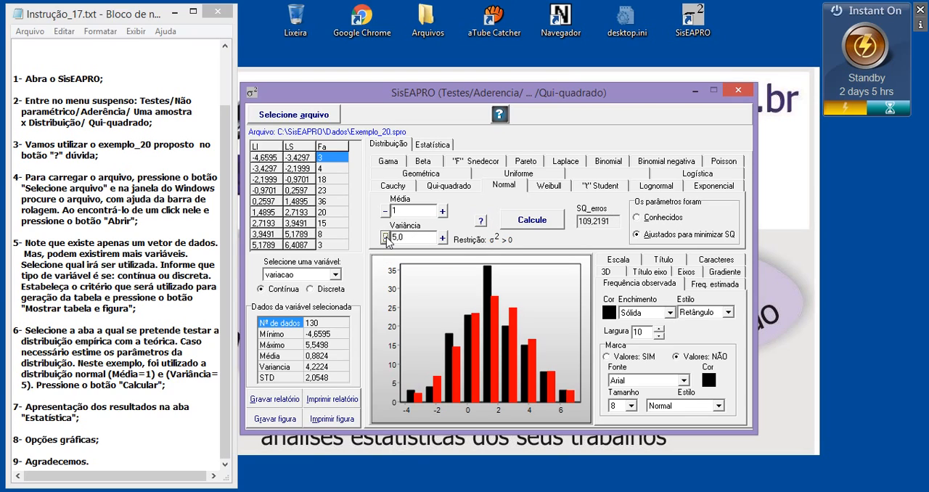
pyautogui.click(384, 238)
# Step: Set the Variância to 5, recalculate the Normal fit, and mark the parameters as Conhecidos
pyautogui.moveTo(413, 238); pyautogui.dragTo(396, 238)
pyautogui.write('5')
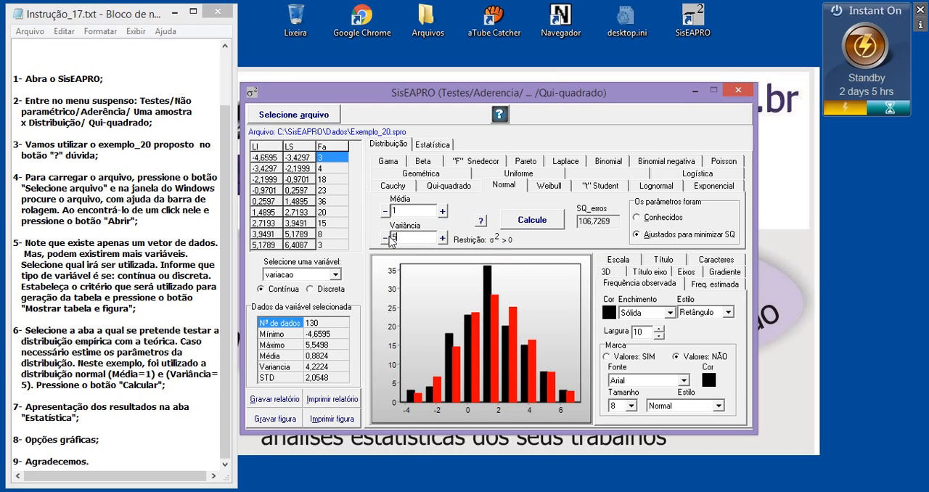
pyautogui.click(533, 219)
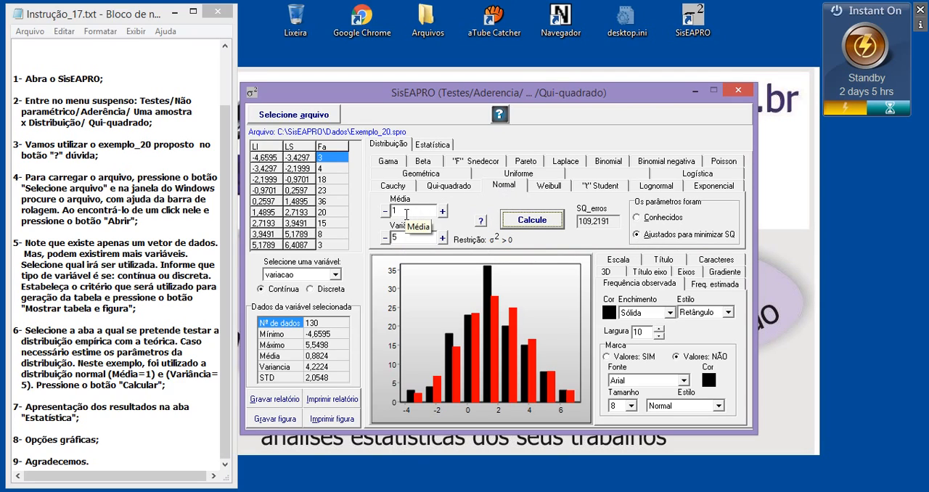
pyautogui.click(639, 219)
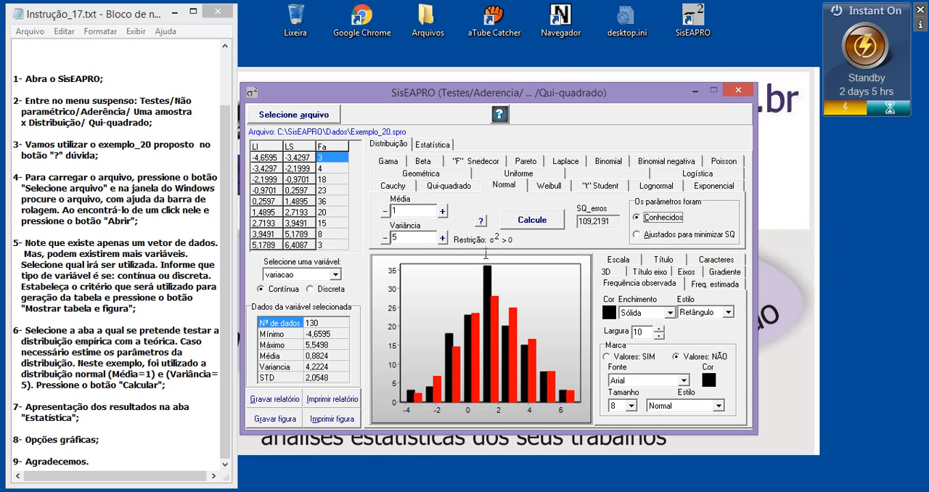
# Step: Examine the chi-square test statistics, degrees of freedom, probability and conclusion against instruction 7, and return to the distribution chart
pyautogui.click(419, 147)
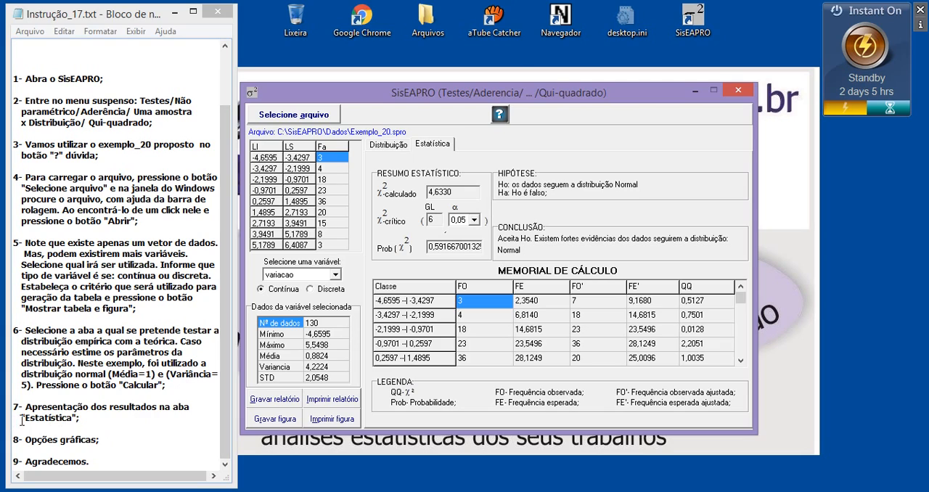
pyautogui.moveTo(22, 418); pyautogui.dragTo(95, 418)
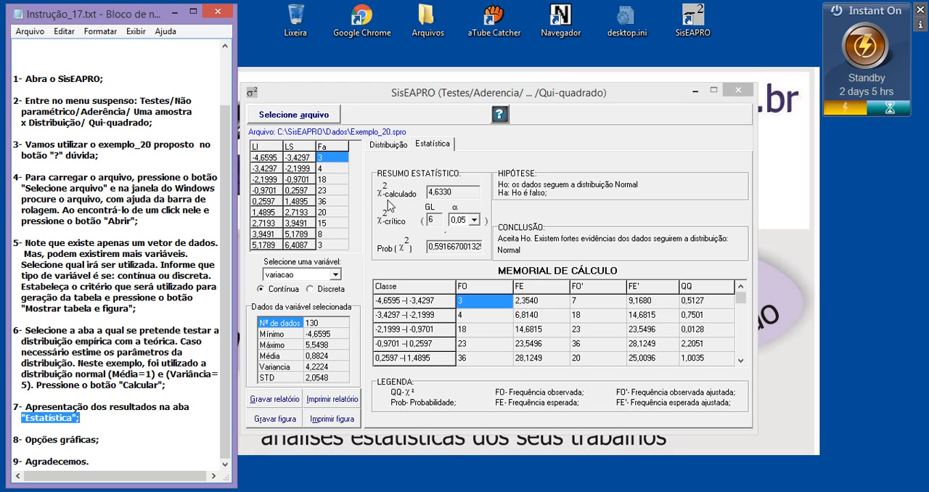
pyautogui.doubleClick(451, 190)
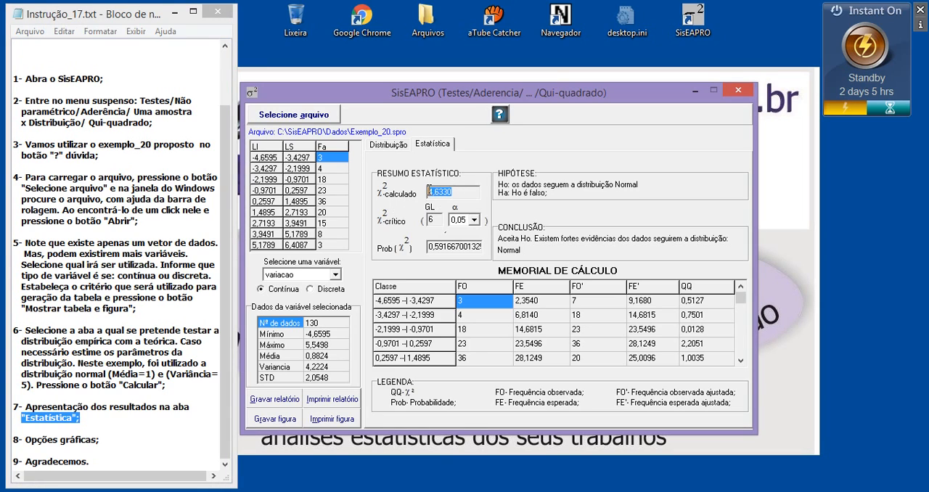
pyautogui.click(431, 218)
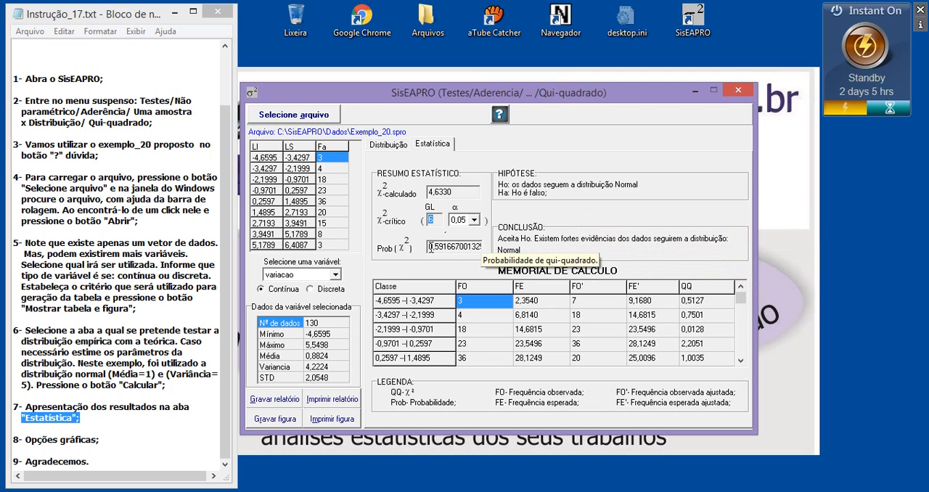
pyautogui.moveTo(429, 248); pyautogui.dragTo(469, 247)
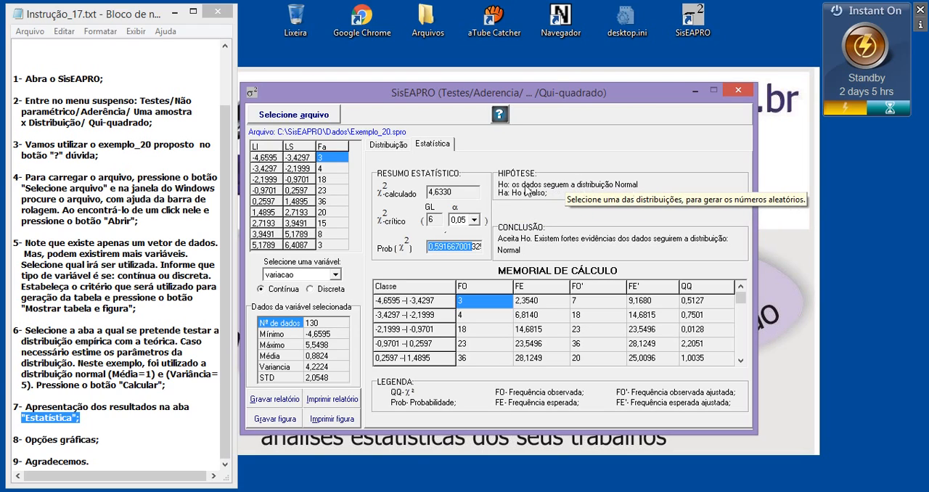
pyautogui.click(445, 247)
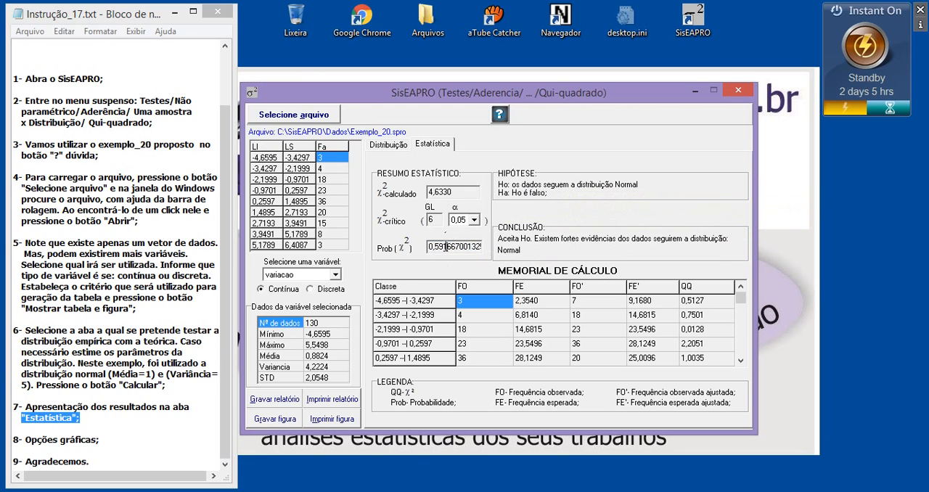
pyautogui.moveTo(438, 247); pyautogui.dragTo(435, 247)
pyautogui.click(391, 145)
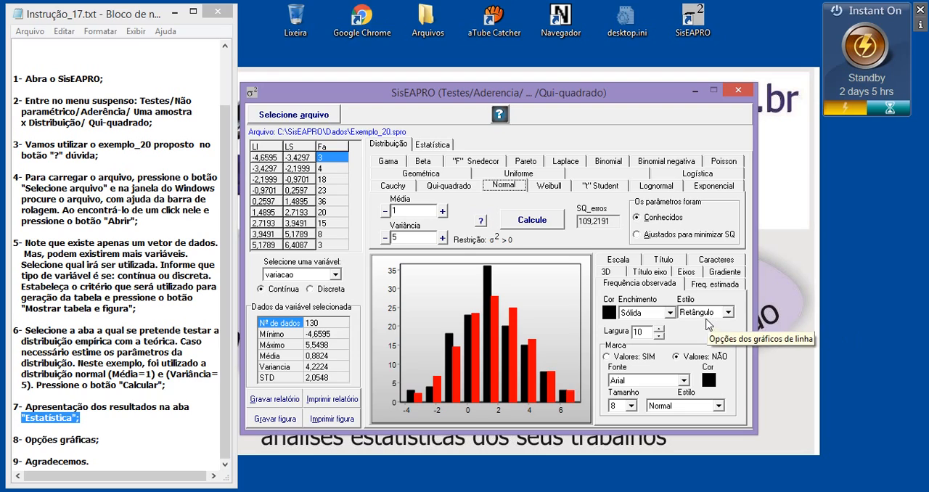
# Step: Try the Vertical, Horizontal and Cruzada fill patterns on the red bars, and restore the Sólida fill
pyautogui.click(642, 315)
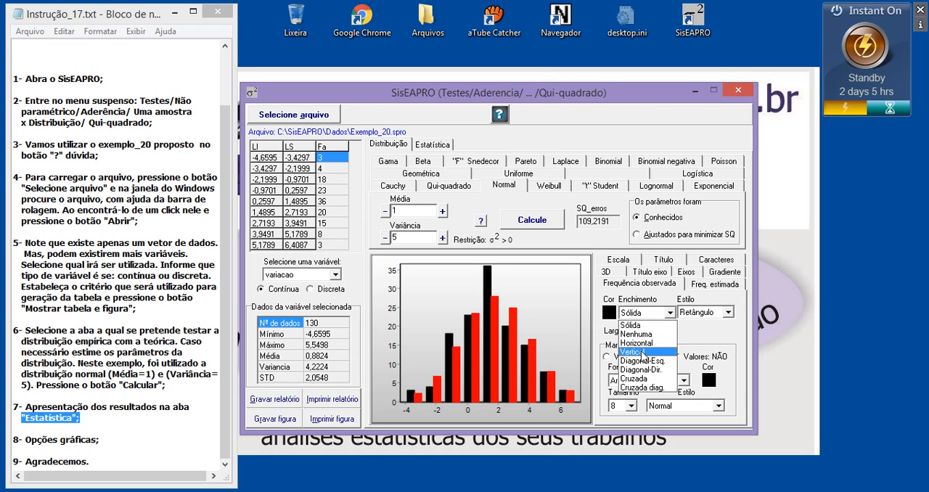
pyautogui.click(642, 352)
pyautogui.click(652, 312)
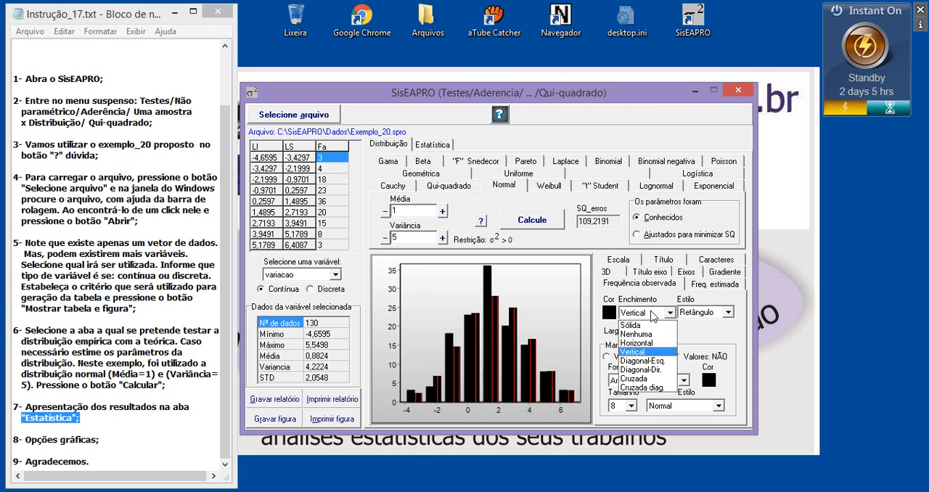
pyautogui.click(644, 345)
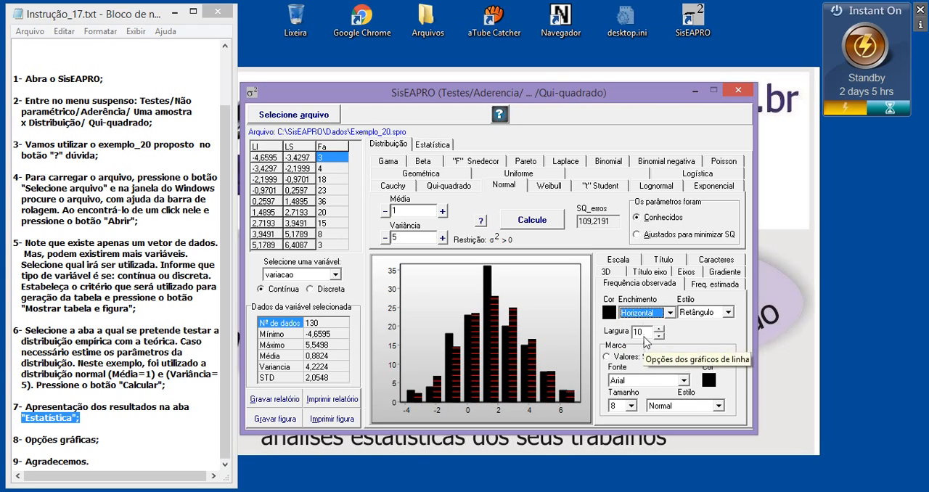
pyautogui.click(645, 313)
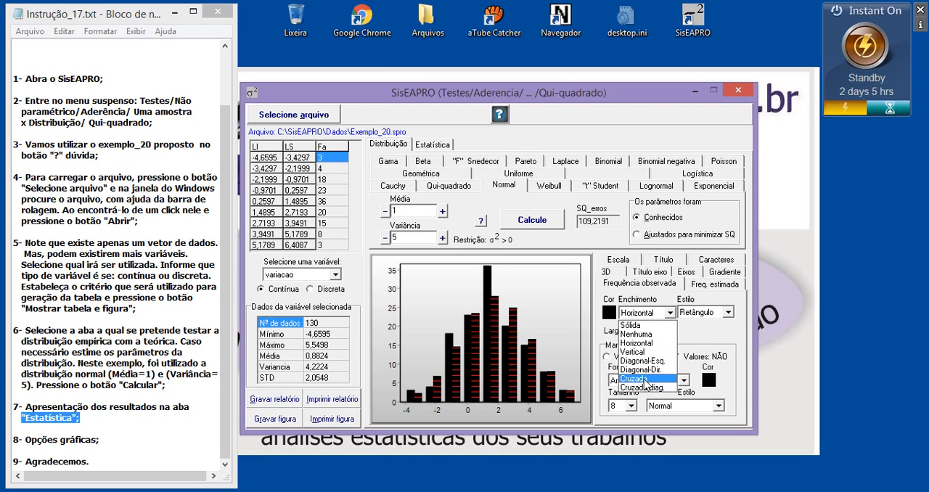
pyautogui.click(643, 379)
pyautogui.click(641, 319)
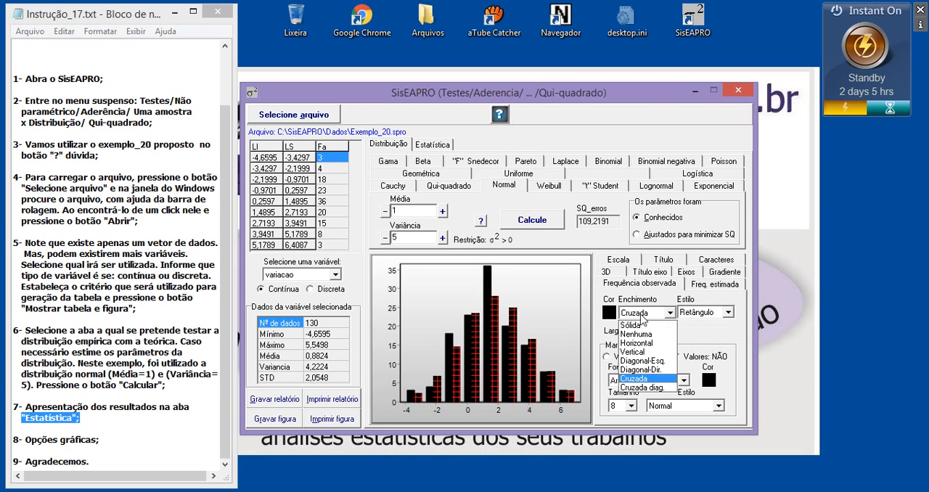
pyautogui.click(640, 325)
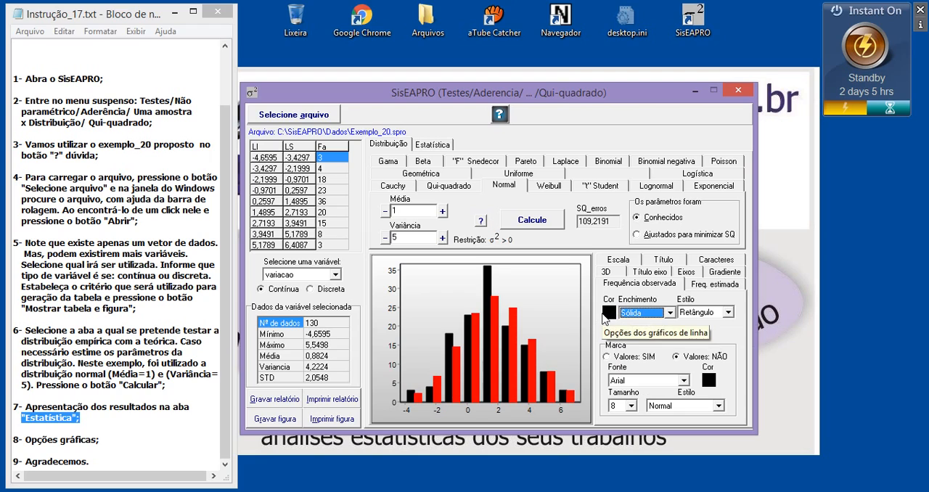
# Step: Change the red bars to the Pirâmide style and display the chart in 3D
pyautogui.click(705, 314)
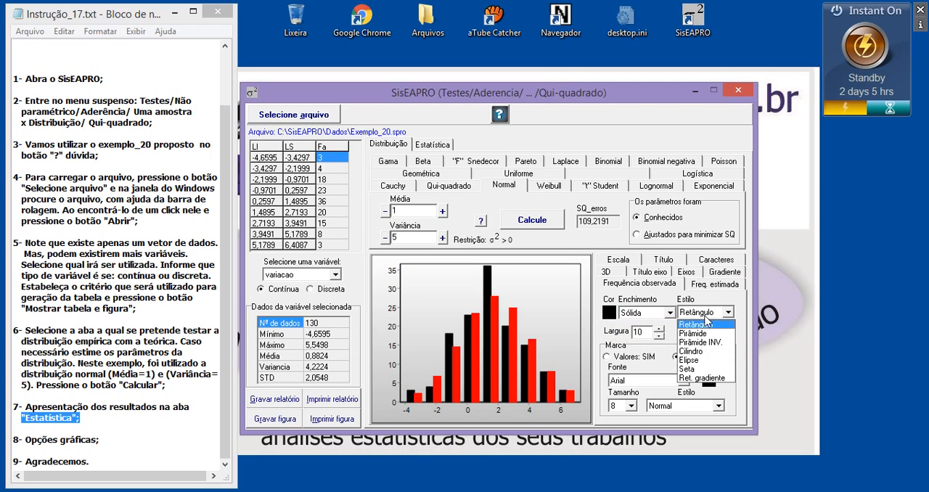
pyautogui.click(703, 335)
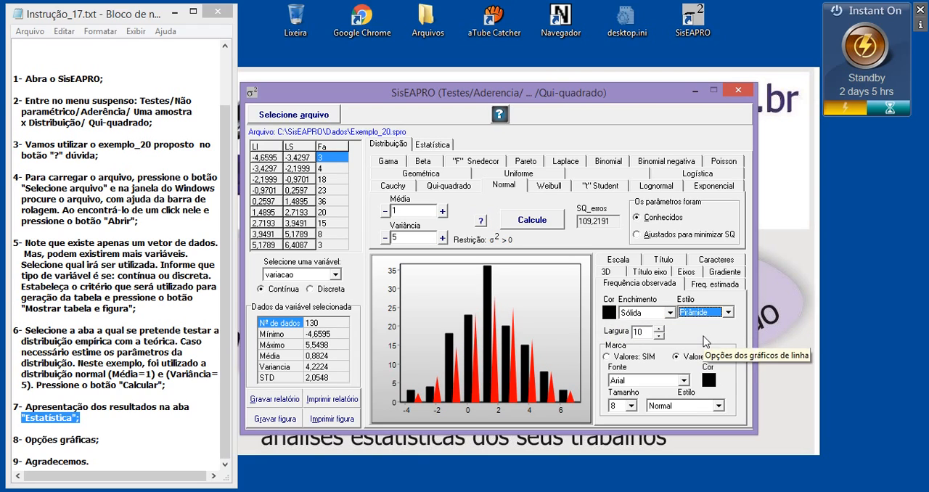
pyautogui.click(607, 273)
pyautogui.click(628, 312)
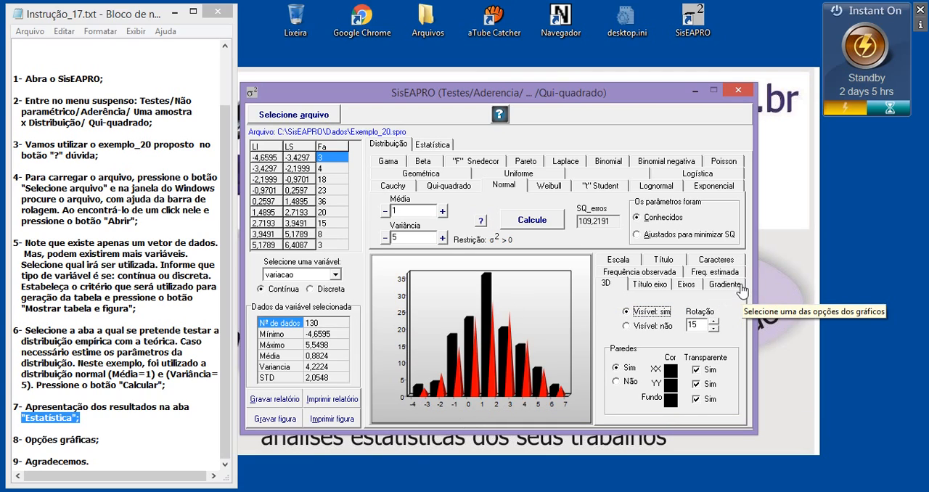
# Step: Title the chart's X axis "Valores de X" and its Y axis "Probabilidade"
pyautogui.click(656, 285)
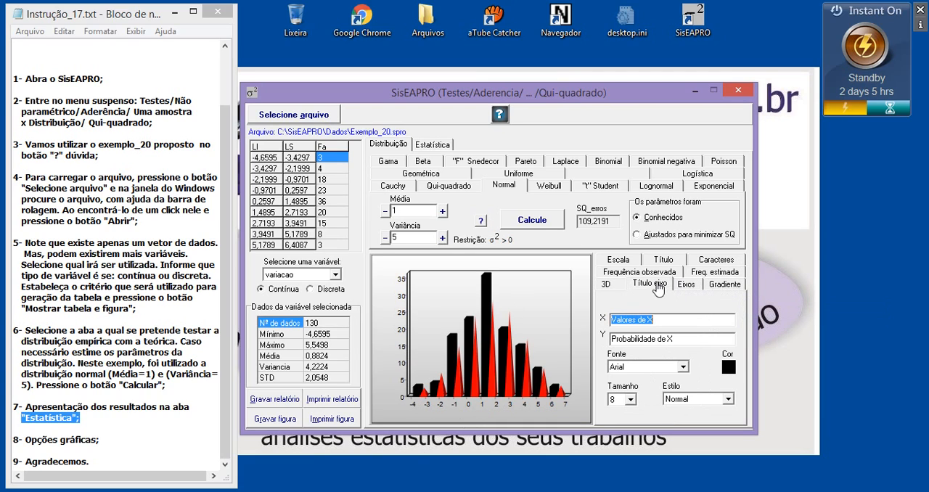
pyautogui.click(665, 318)
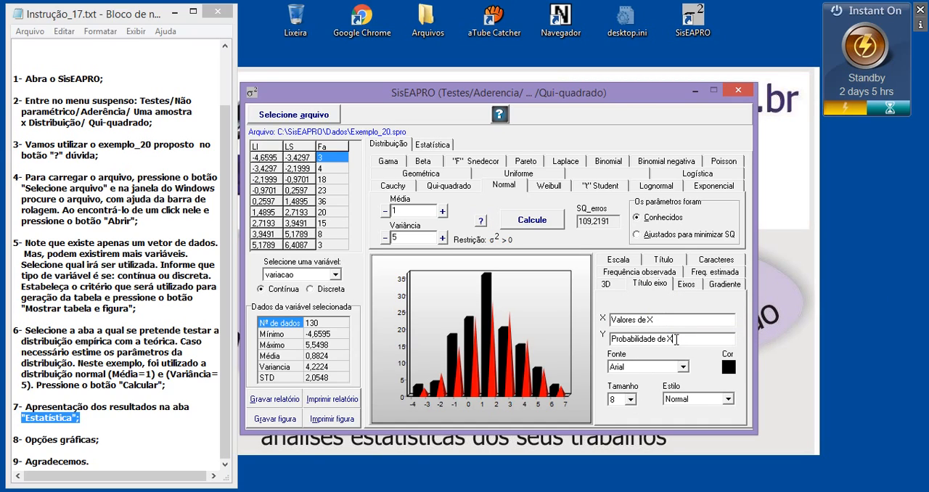
pyautogui.click(678, 336)
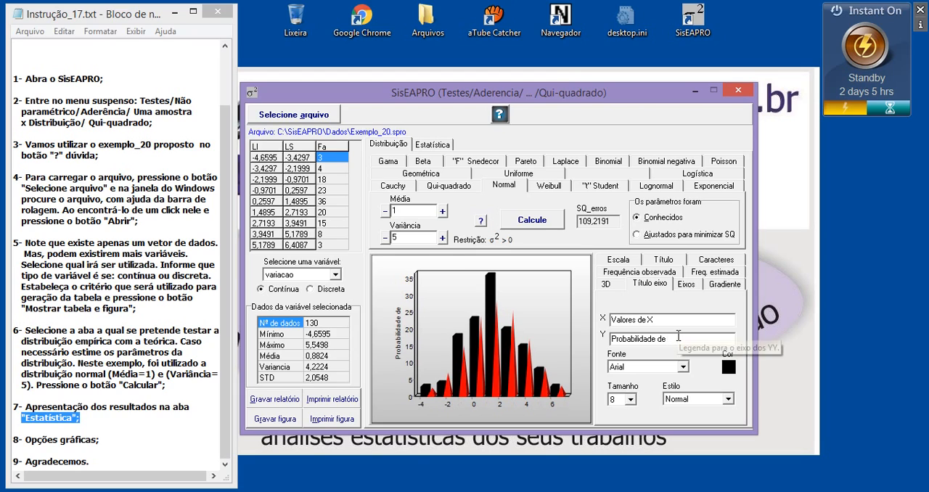
pyautogui.press('BackSpace')
pyautogui.press('BackSpace')
pyautogui.press('BackSpace')
pyautogui.press('BackSpace')
pyautogui.press('BackSpace')
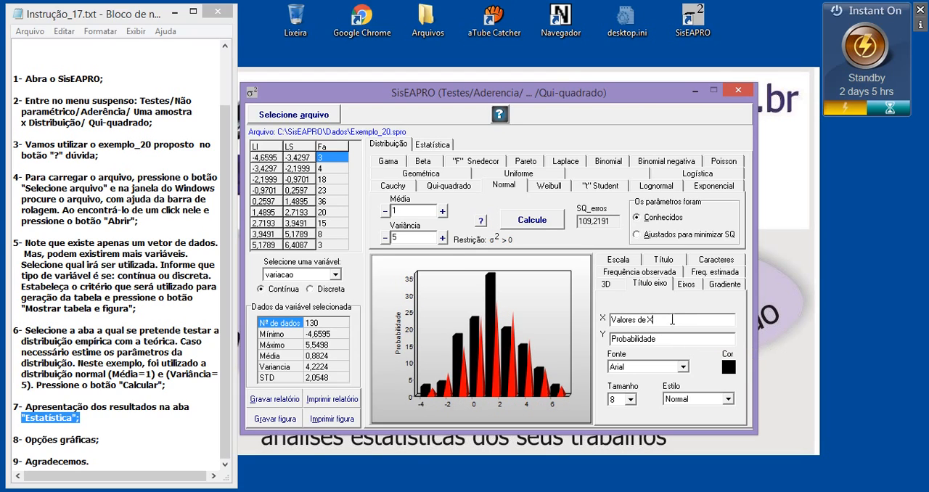
pyautogui.press('Return')
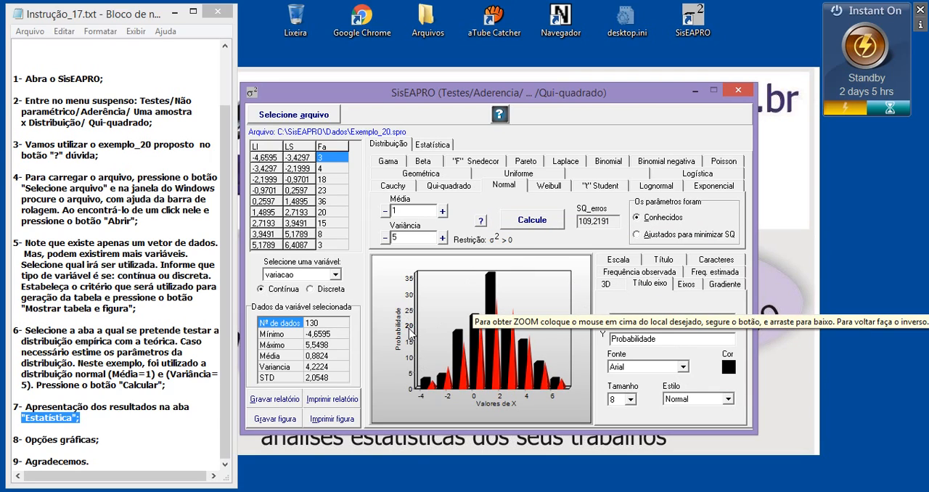
# Step: Set the chart background gradient's final colour to dark green and its direction to Central
pyautogui.click(715, 289)
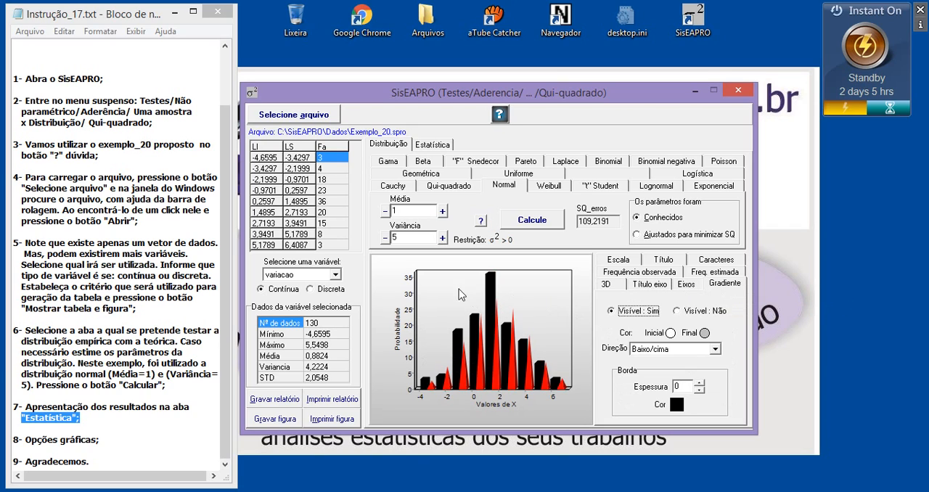
pyautogui.click(703, 333)
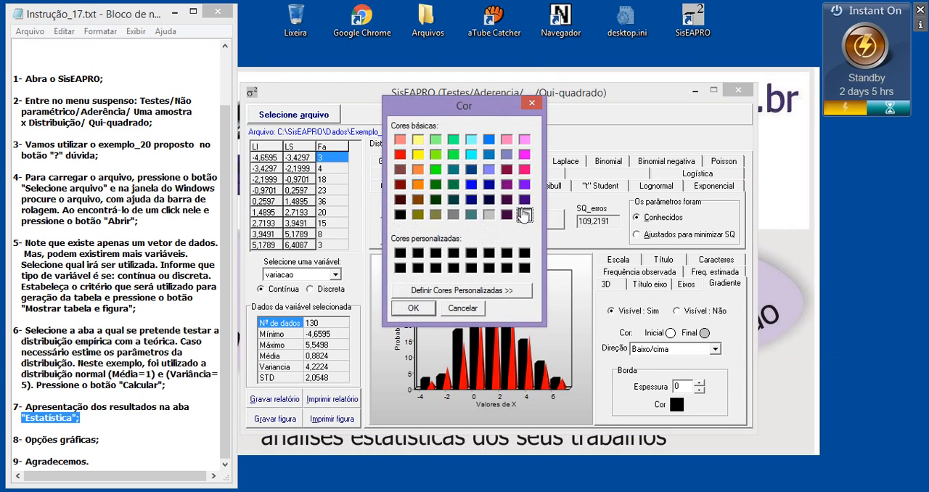
pyautogui.click(453, 185)
pyautogui.click(421, 307)
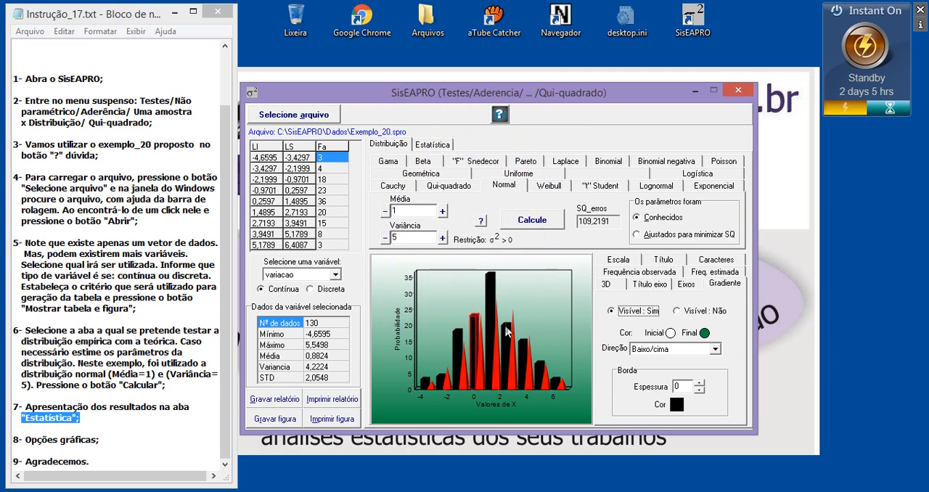
pyautogui.click(679, 349)
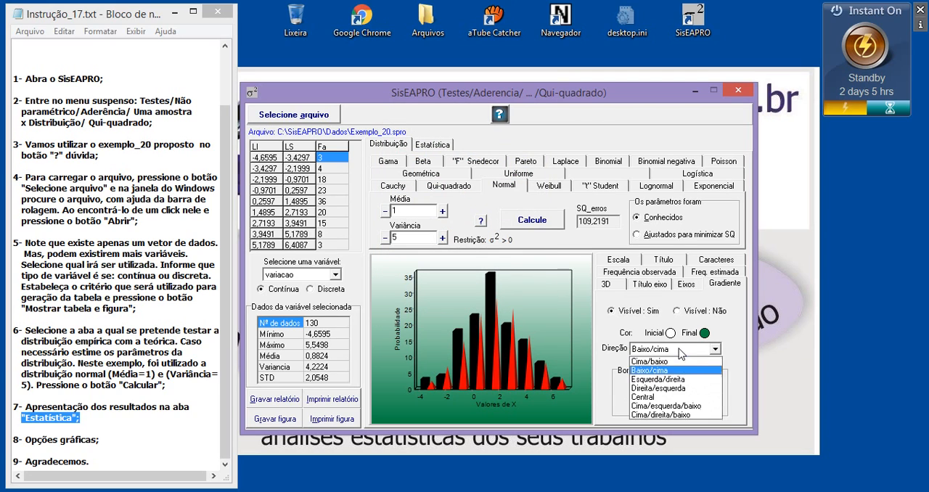
pyautogui.click(660, 397)
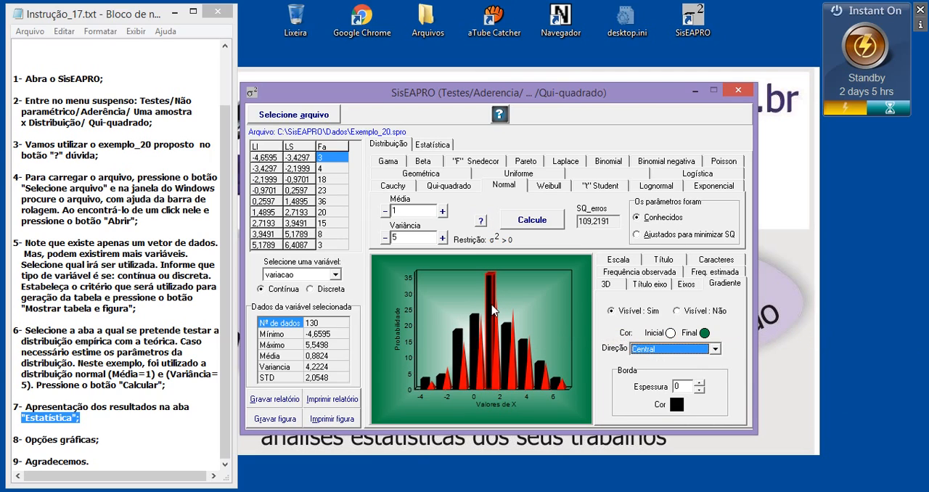
# Step: Review closing item 9 in the instruction notes
pyautogui.click(224, 388)
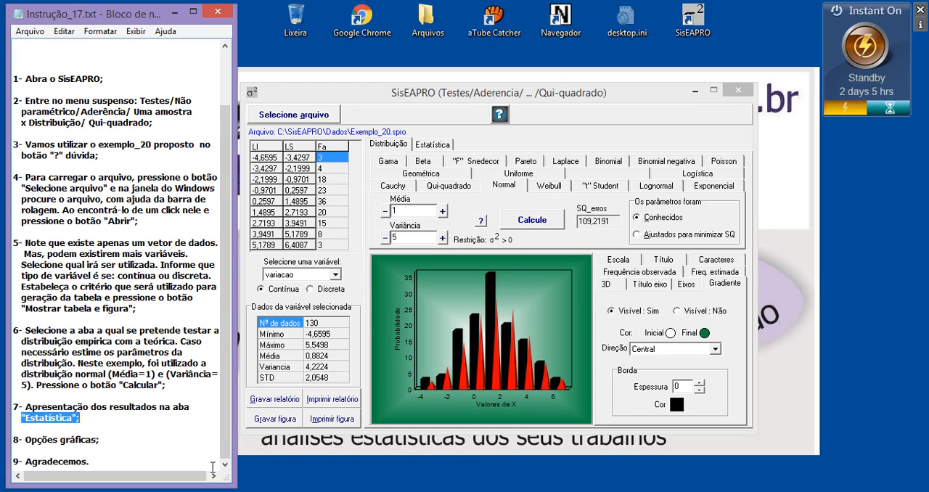
pyautogui.moveTo(104, 459); pyautogui.dragTo(25, 465)
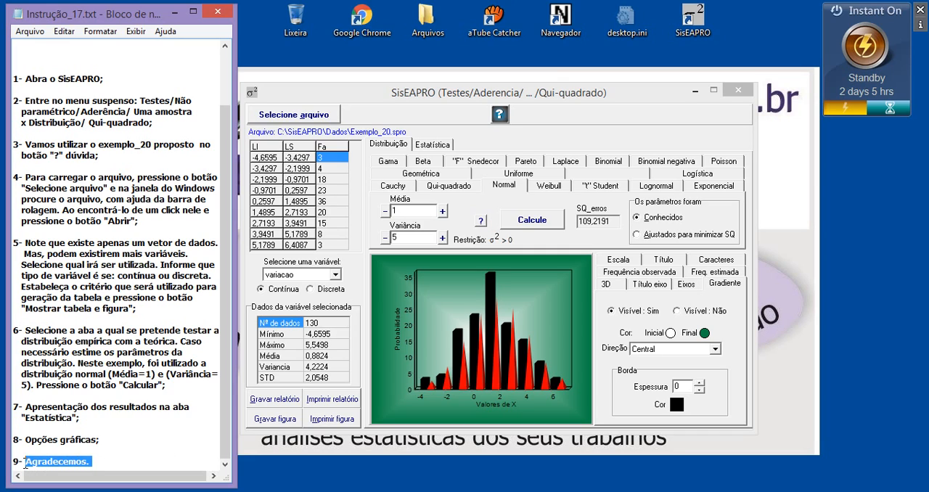